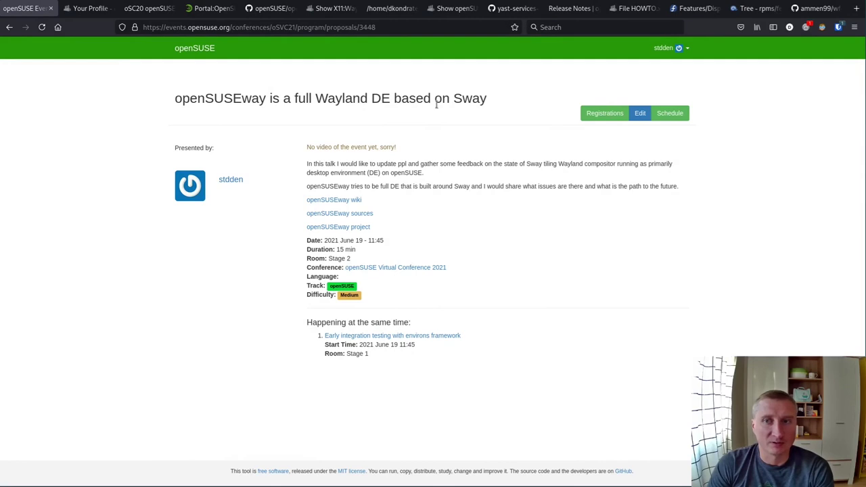
- Show the Open Build Service profile listing the ten involved X11:Wayland projects and packages
{"action": "left_click", "coordinate": [88, 8]}
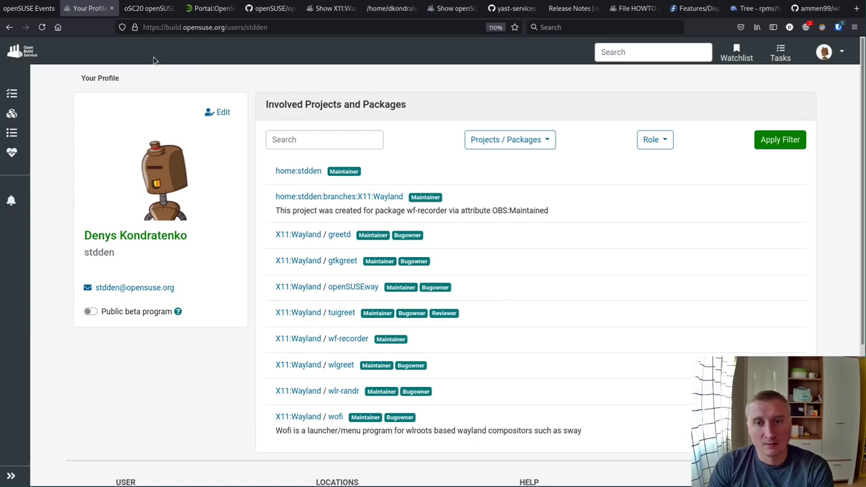
{"action": "left_click_drag", "start_coordinate": [188, 294], "coordinate": [94, 296]}
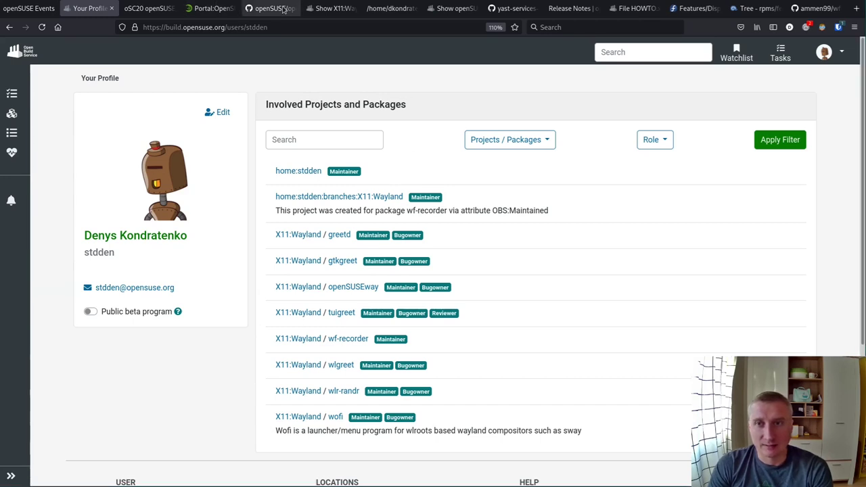
- In a new tab, go to the denisok.github.io GitHub Pages site
{"action": "left_click", "coordinate": [855, 8]}
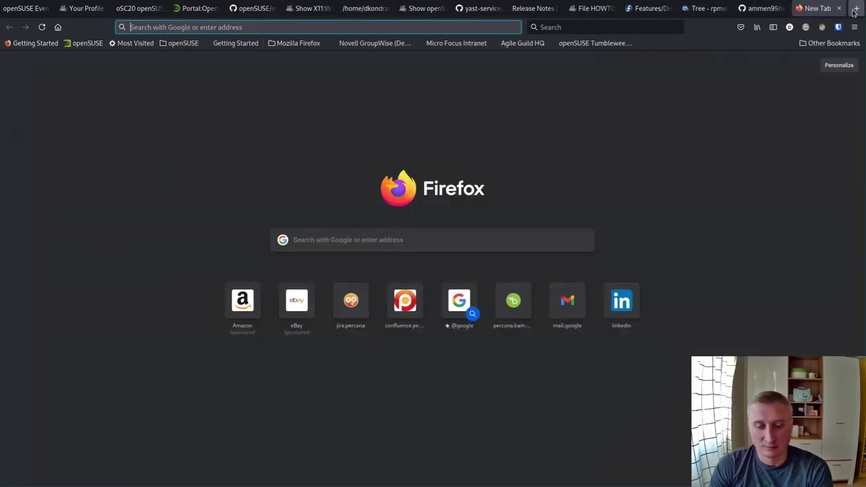
{"action": "type", "text": "github.com/"}
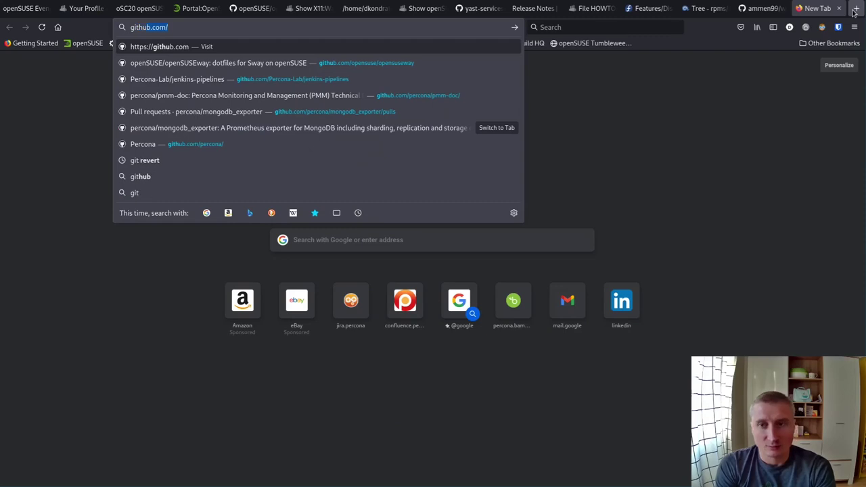
{"action": "key", "text": "Down"}
{"action": "key", "text": "Up"}
{"action": "key", "text": "BackSpace"}
{"action": "key", "text": "BackSpace"}
{"action": "type", "text": "b i"}
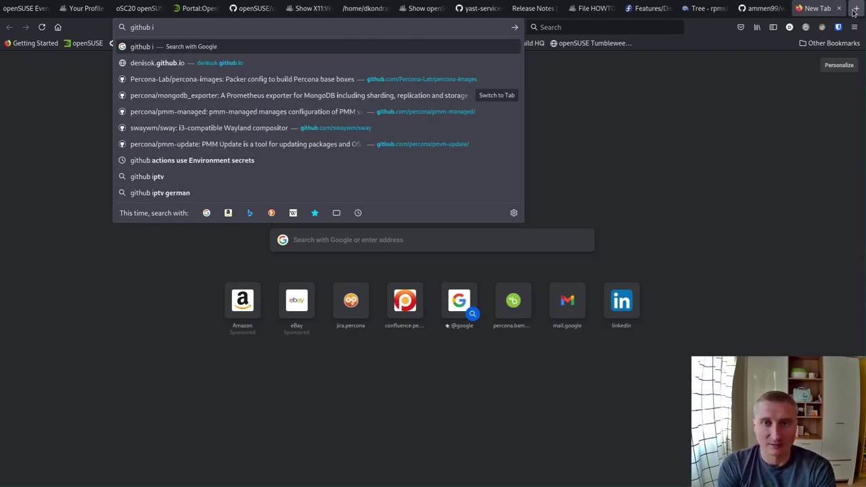
{"action": "key", "text": "Down"}
{"action": "key", "text": "Return"}
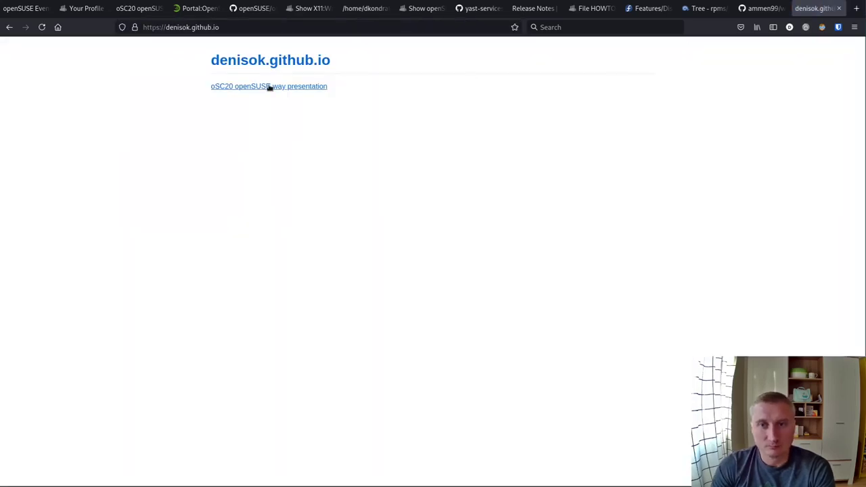
- Open the oSC20 openSUSEway presentation, flip ahead a slide, and return to the title slide
{"action": "left_click", "coordinate": [268, 86]}
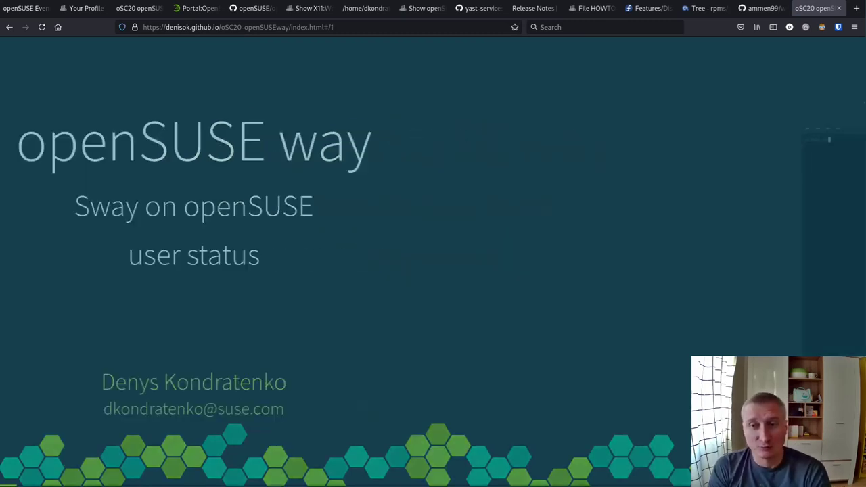
{"action": "key", "text": "Right"}
{"action": "key", "text": "Right"}
{"action": "key", "text": "Left"}
{"action": "key", "text": "Left"}
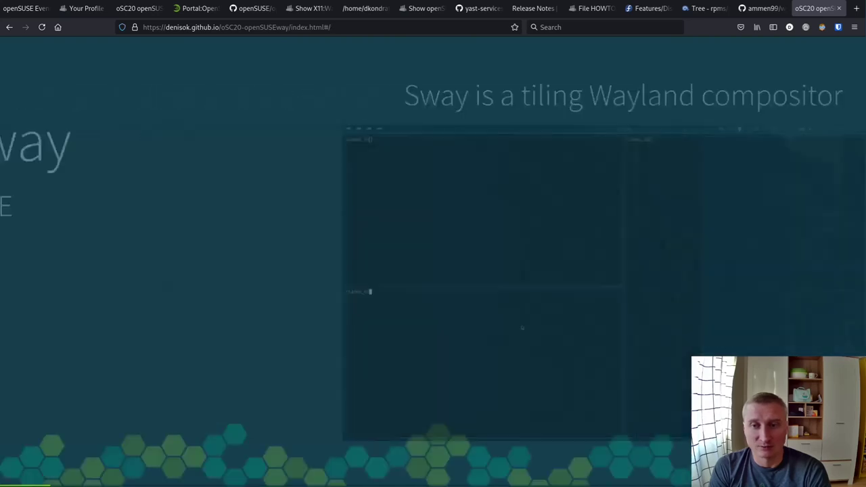
- Close the presentation tab and switch to the Portal:OpenSUSEway wiki page, scrolling its content
{"action": "left_click", "coordinate": [838, 8]}
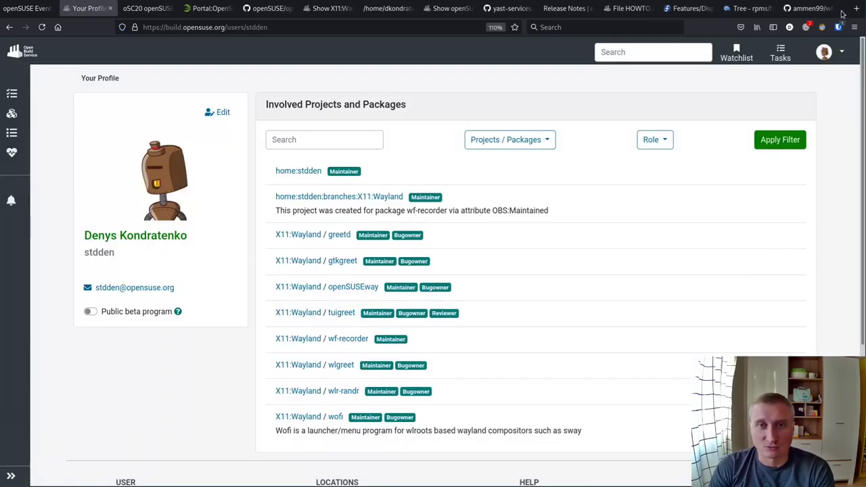
{"action": "left_click", "coordinate": [190, 10]}
{"action": "scroll", "coordinate": [246, 168], "scroll_direction": "down", "scroll_amount": 3}
{"action": "scroll", "coordinate": [863, 170], "scroll_direction": "down", "scroll_amount": 1}
{"action": "scroll", "coordinate": [863, 170], "scroll_direction": "up", "scroll_amount": 1}
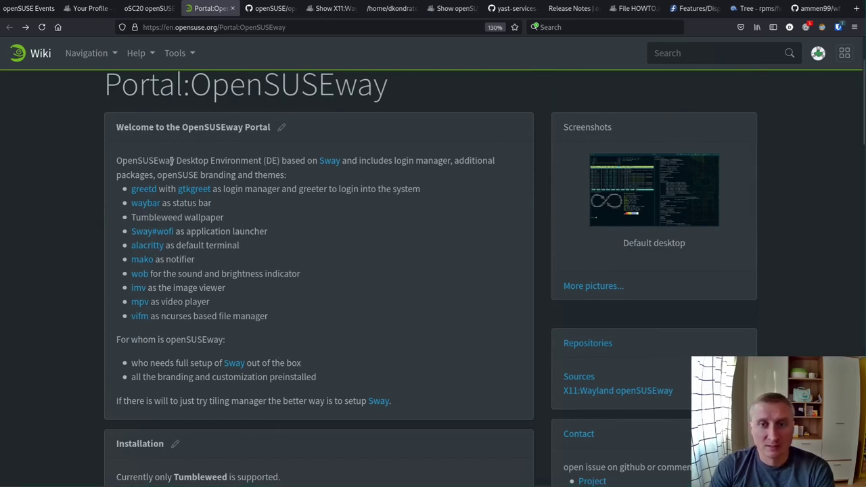
- Highlight 'Desktop Environment' in the wiki intro text, then clear the selection
{"action": "mouse_move", "coordinate": [174, 161]}
{"action": "left_mouse_down"}
{"action": "mouse_move", "coordinate": [280, 161]}
{"action": "mouse_move", "coordinate": [195, 175]}
{"action": "mouse_move", "coordinate": [116, 161]}
{"action": "mouse_move", "coordinate": [176, 161]}
{"action": "left_mouse_up"}
{"action": "left_click", "coordinate": [262, 159]}
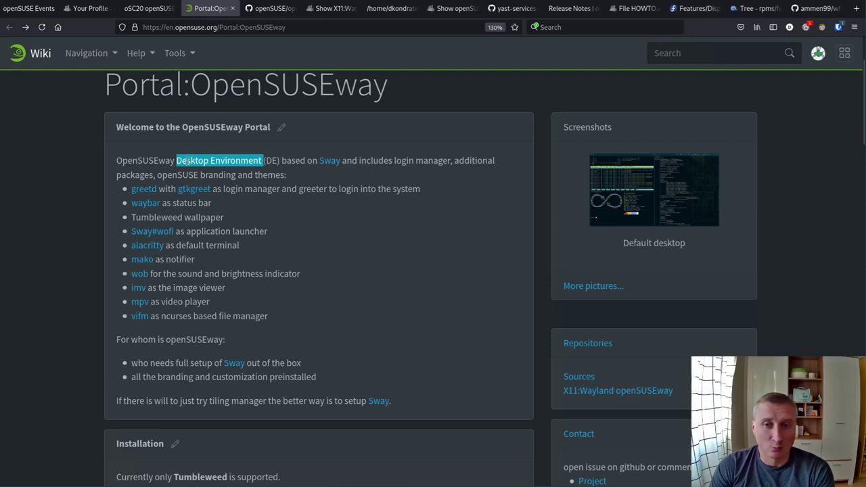
{"action": "left_click", "coordinate": [210, 177]}
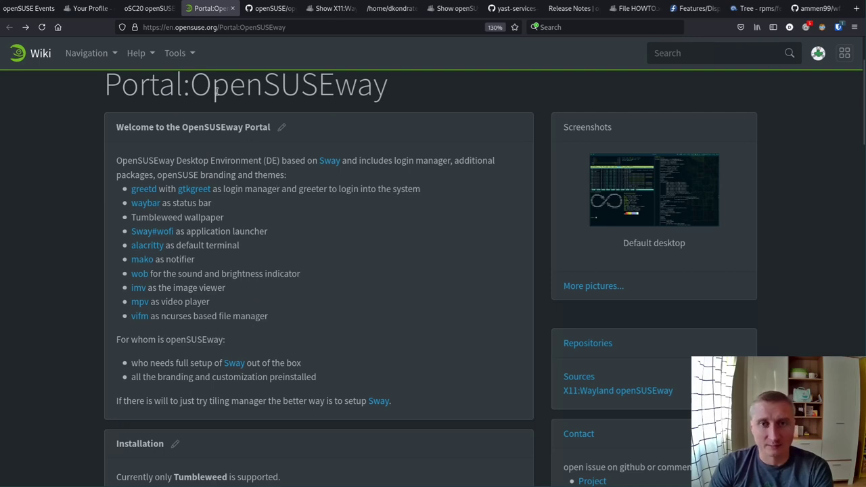
- Switch across the profile and GitHub tabs to the openSUSEway package overview
{"action": "left_click", "coordinate": [100, 10]}
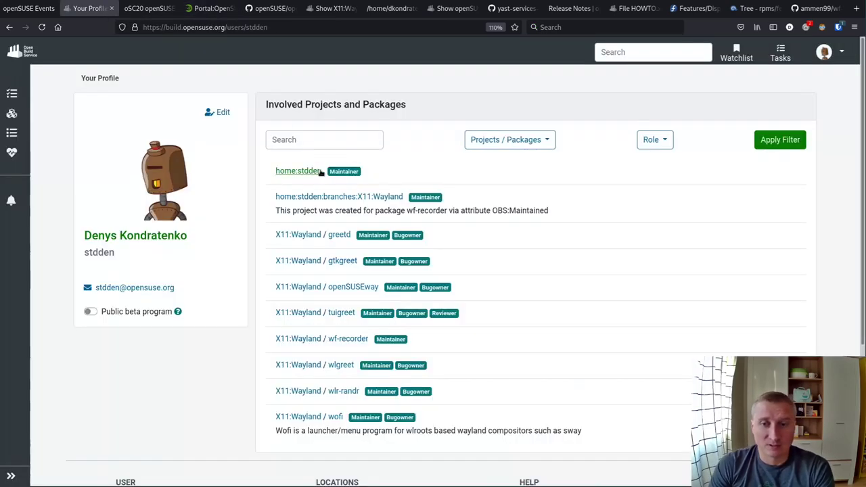
{"action": "left_click", "coordinate": [248, 10]}
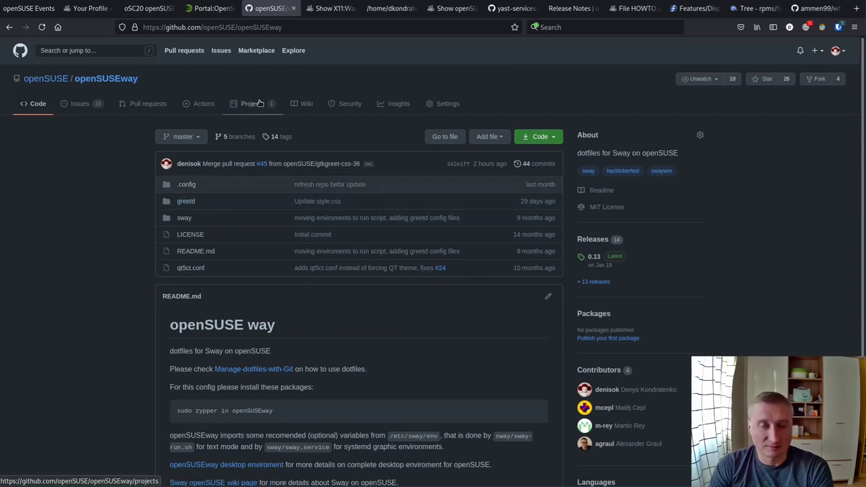
{"action": "left_click", "coordinate": [321, 11]}
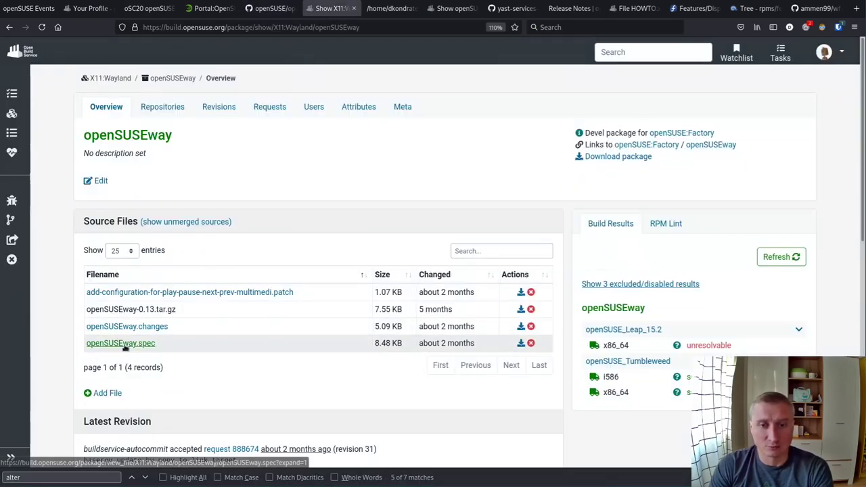
- Scroll through openSUSEway.spec, then return to the openSUSE/openSUSEway GitHub repository
{"action": "left_click", "coordinate": [123, 344]}
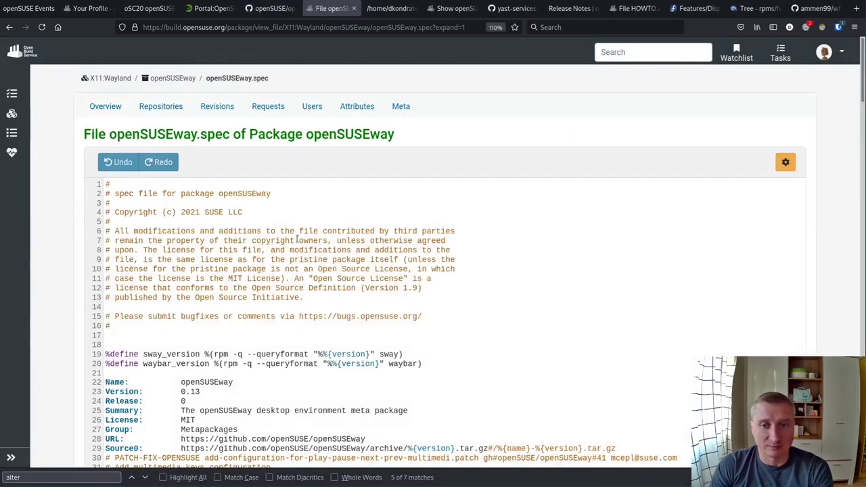
{"action": "scroll", "coordinate": [347, 225], "scroll_direction": "down", "scroll_amount": 4}
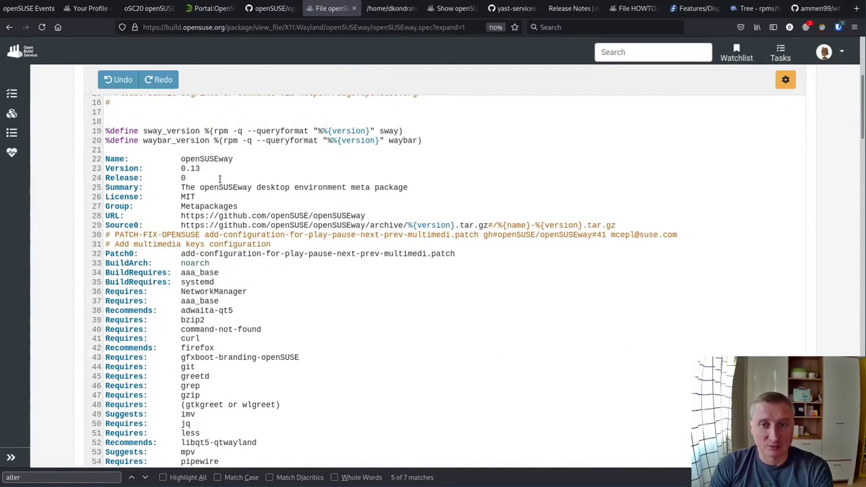
{"action": "scroll", "coordinate": [217, 170], "scroll_direction": "down", "scroll_amount": 3}
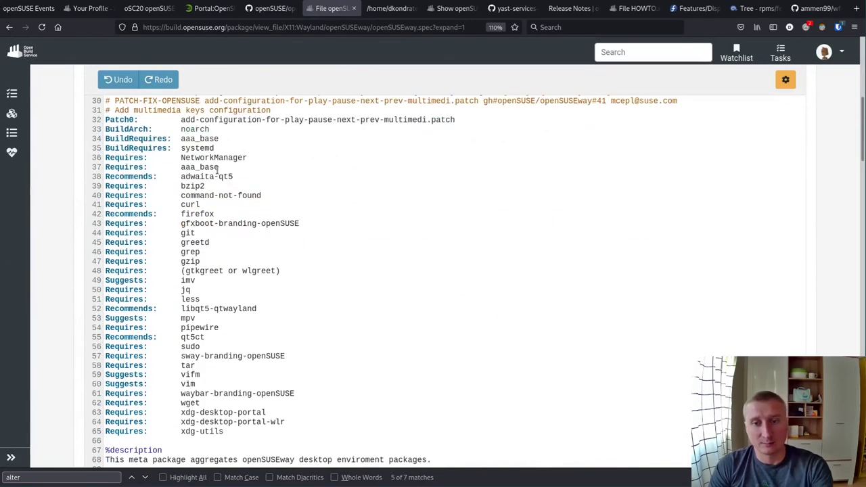
{"action": "scroll", "coordinate": [217, 173], "scroll_direction": "down", "scroll_amount": 3}
{"action": "scroll", "coordinate": [216, 174], "scroll_direction": "down", "scroll_amount": 13}
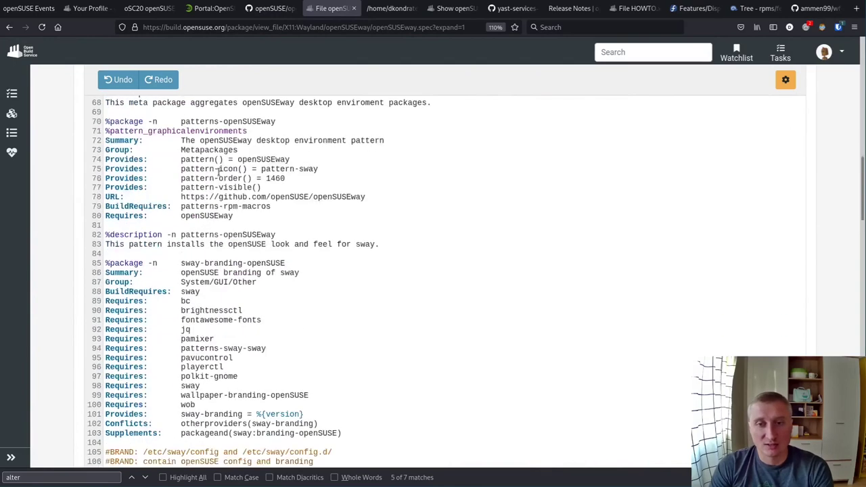
{"action": "scroll", "coordinate": [222, 167], "scroll_direction": "down", "scroll_amount": 6}
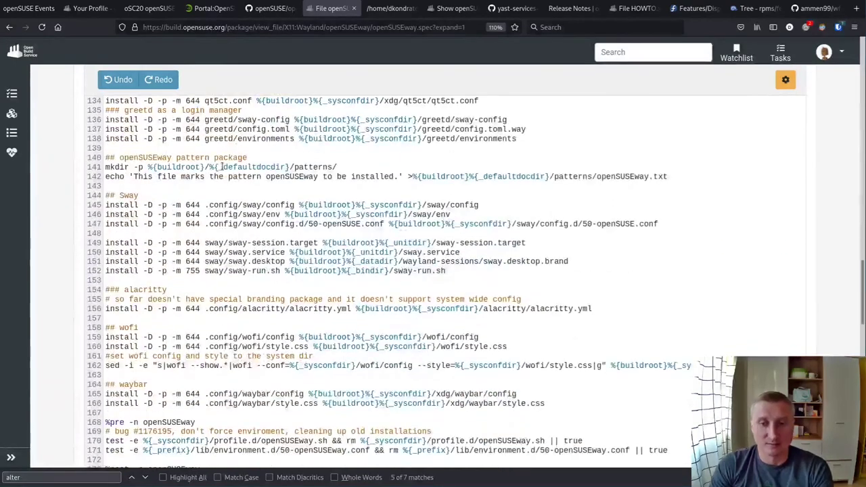
{"action": "scroll", "coordinate": [360, 260], "scroll_direction": "down", "scroll_amount": 5}
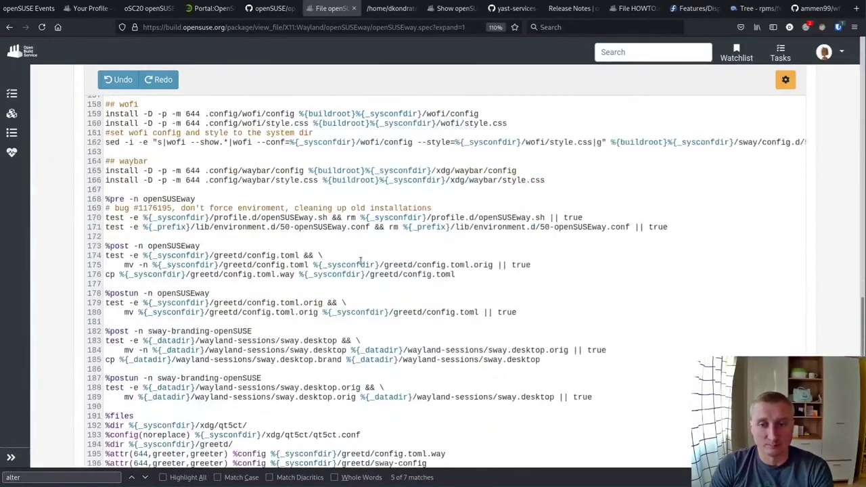
{"action": "left_click", "coordinate": [272, 7]}
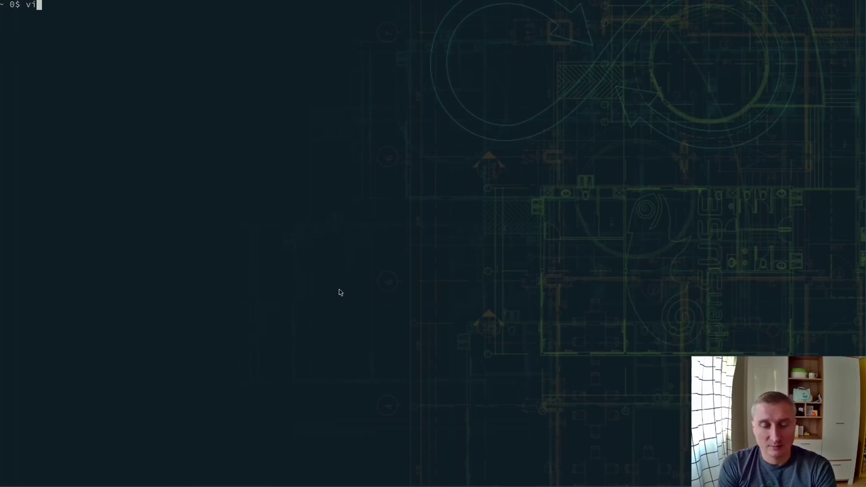
- Launch vifm and open /etc/sway/config in vim
{"action": "type", "text": "fm"}
{"action": "key", "text": "Return"}
{"action": "key", "text": "Tab"}
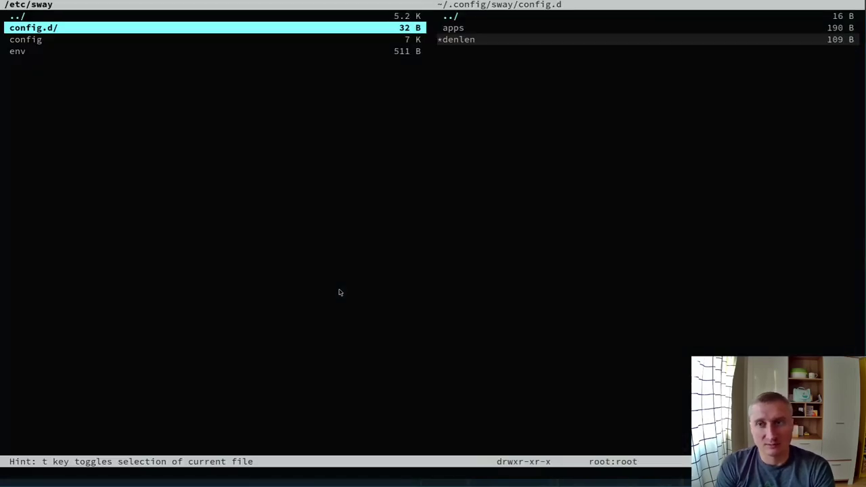
{"action": "key", "text": "Down"}
{"action": "key", "text": "Return"}
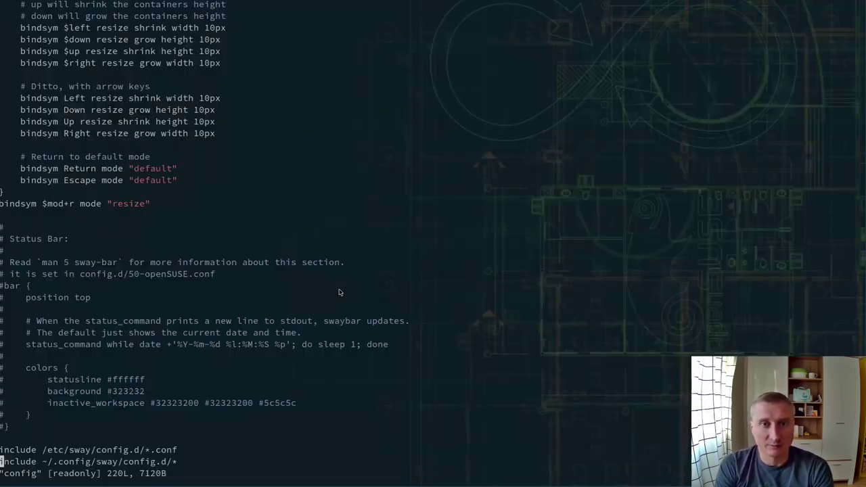
- Highlight the ~/.config/sway/config.d/* and /etc/sway/config.d/*.conf include lines, then quit vim
{"action": "scroll", "coordinate": [339, 292], "scroll_direction": "down", "scroll_amount": 11}
{"action": "scroll", "coordinate": [340, 292], "scroll_direction": "up", "scroll_amount": 12}
{"action": "scroll", "coordinate": [338, 290], "scroll_direction": "down", "scroll_amount": 12}
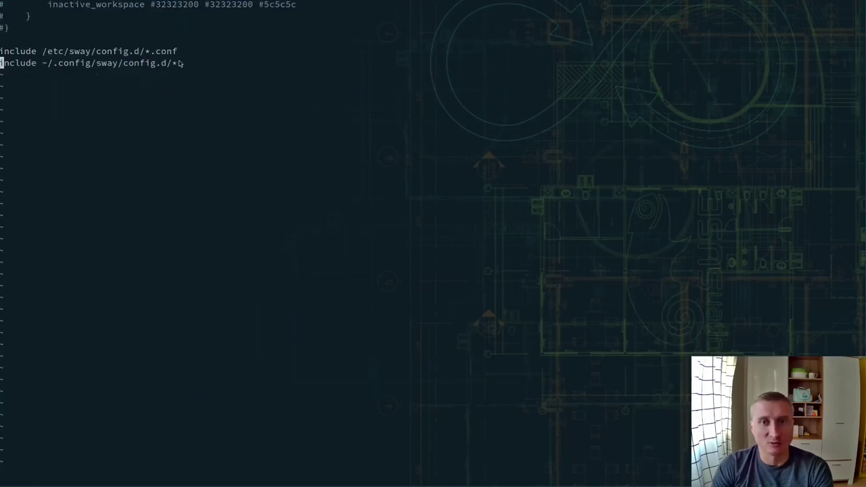
{"action": "left_click_drag", "start_coordinate": [177, 62], "coordinate": [42, 62]}
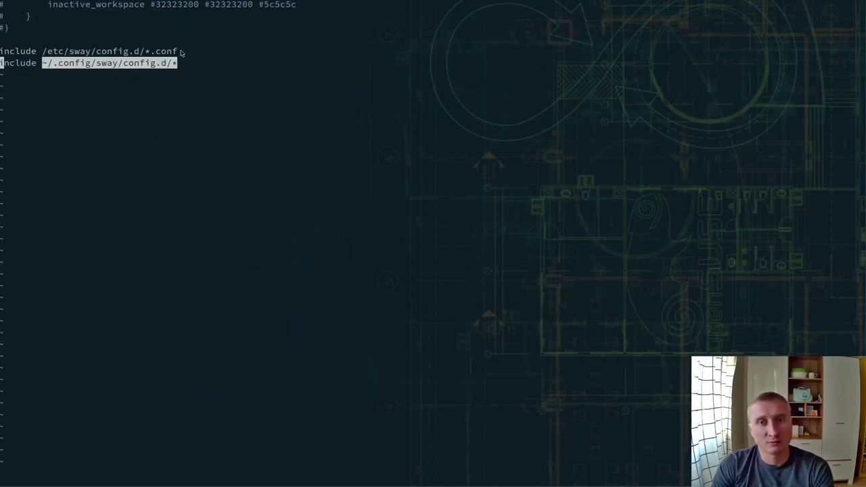
{"action": "left_click_drag", "start_coordinate": [181, 53], "coordinate": [43, 56]}
{"action": "left_click", "coordinate": [46, 57]}
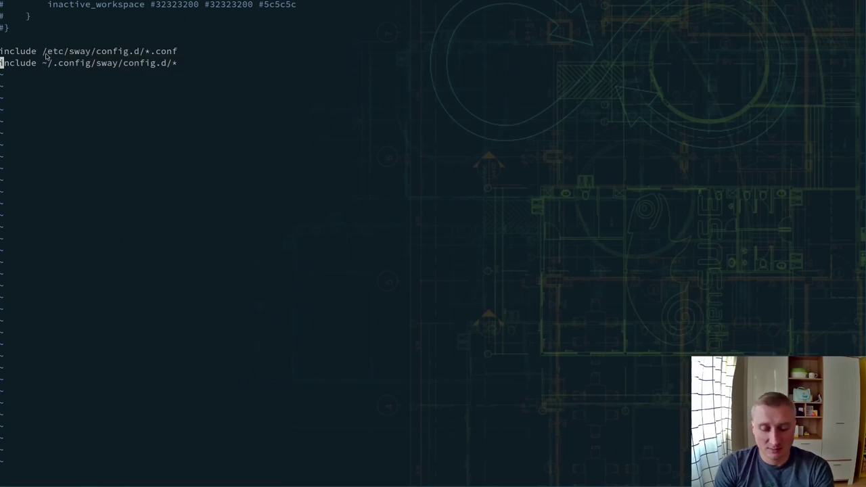
{"action": "type", "text": ":q"}
{"action": "key", "text": "Return"}
- Open 50-openSUSE.conf from the config.d folder in vim
{"action": "key", "text": "k"}
{"action": "key", "text": "l"}
{"action": "key", "text": "j"}
{"action": "key", "text": "l"}
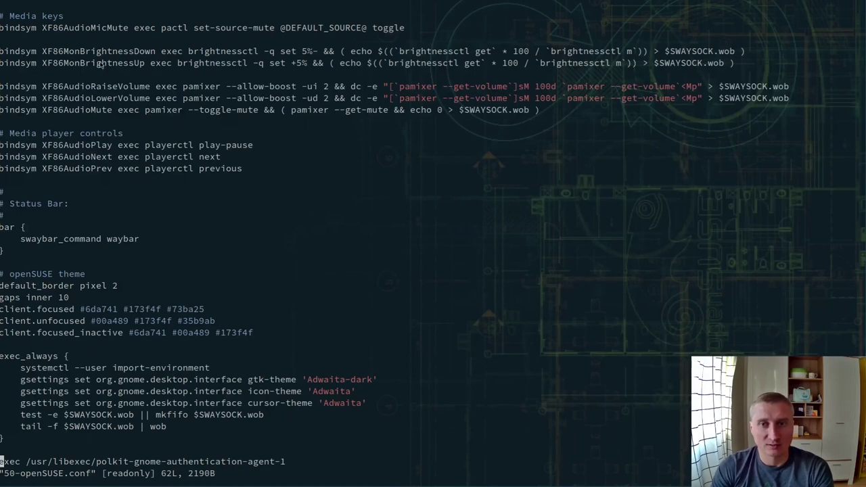
- Highlight the XF86AudioRaiseVolume binding and the gtk, icon and cursor theme settings
{"action": "left_click_drag", "start_coordinate": [51, 86], "coordinate": [217, 87]}
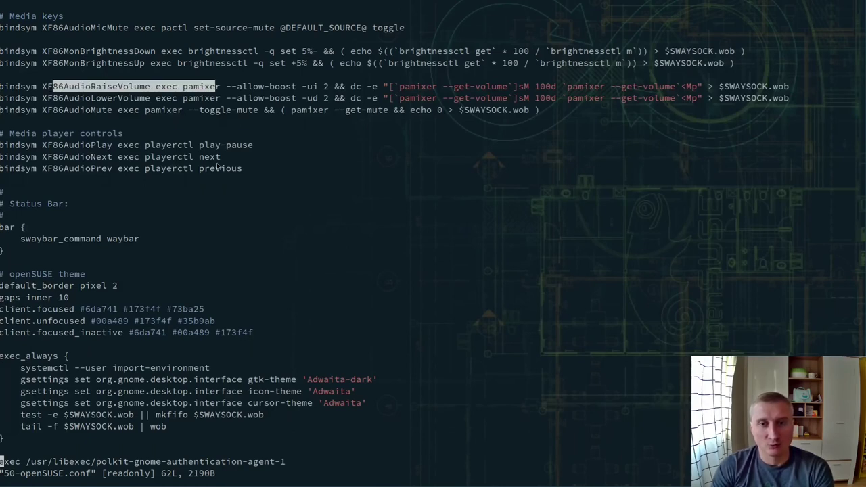
{"action": "left_click", "coordinate": [283, 153]}
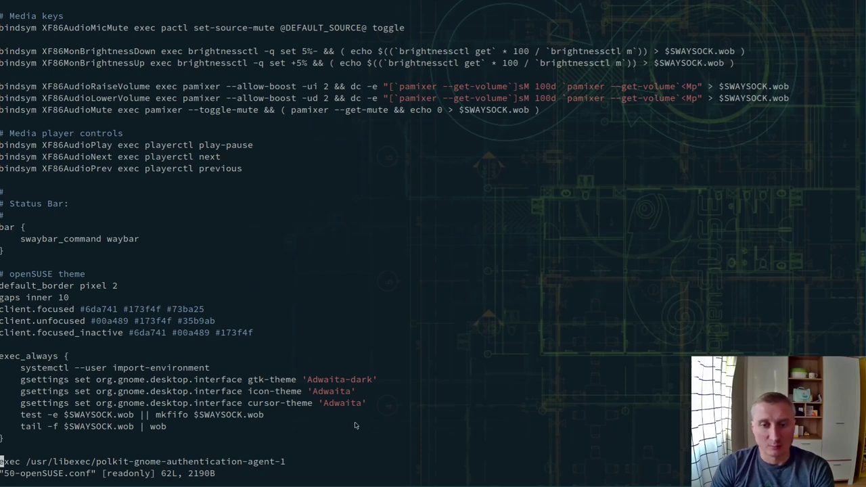
{"action": "left_click_drag", "start_coordinate": [397, 403], "coordinate": [21, 384]}
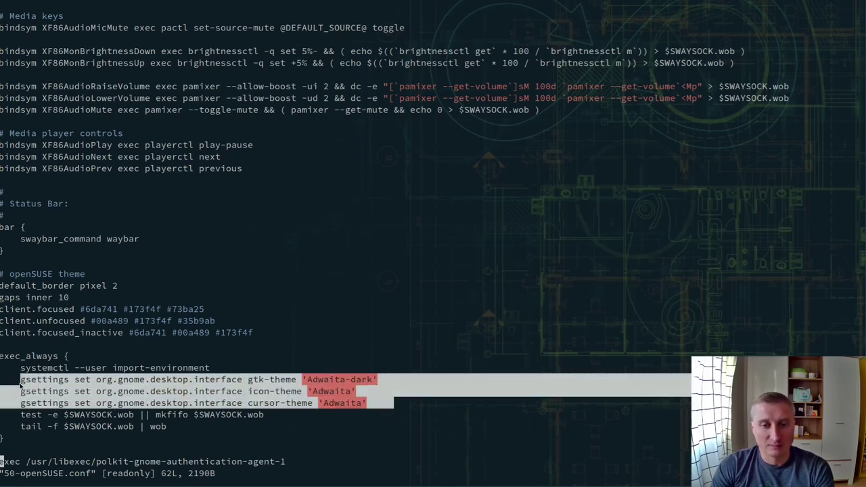
{"action": "left_click", "coordinate": [223, 417]}
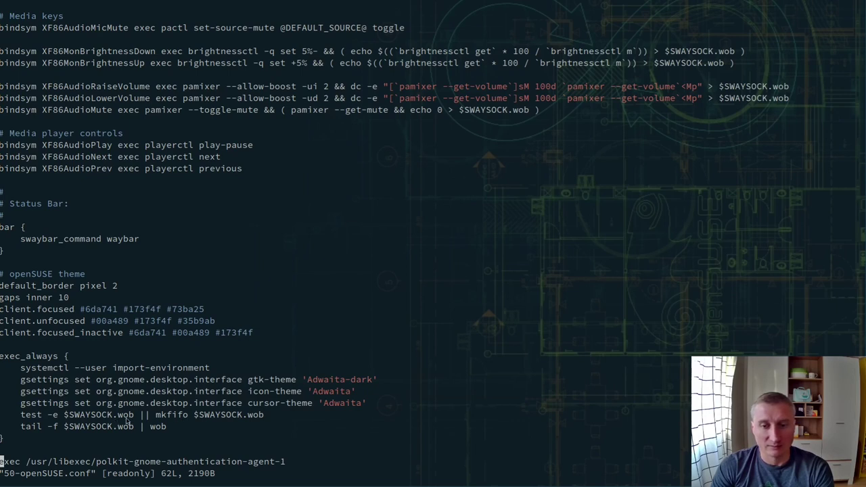
- Highlight the polkit-gnome-authentication-agent-1 line, then quit vim with :q
{"action": "left_click_drag", "start_coordinate": [126, 420], "coordinate": [127, 448]}
{"action": "left_click", "coordinate": [127, 448]}
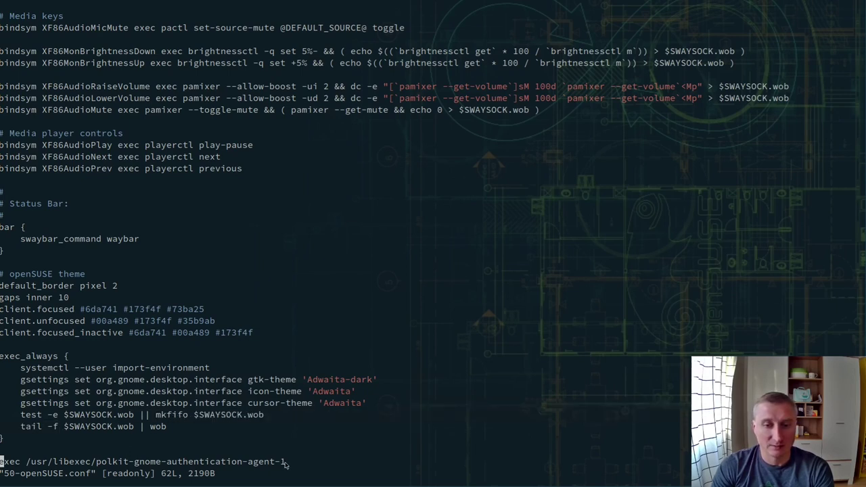
{"action": "left_click_drag", "start_coordinate": [286, 464], "coordinate": [97, 469]}
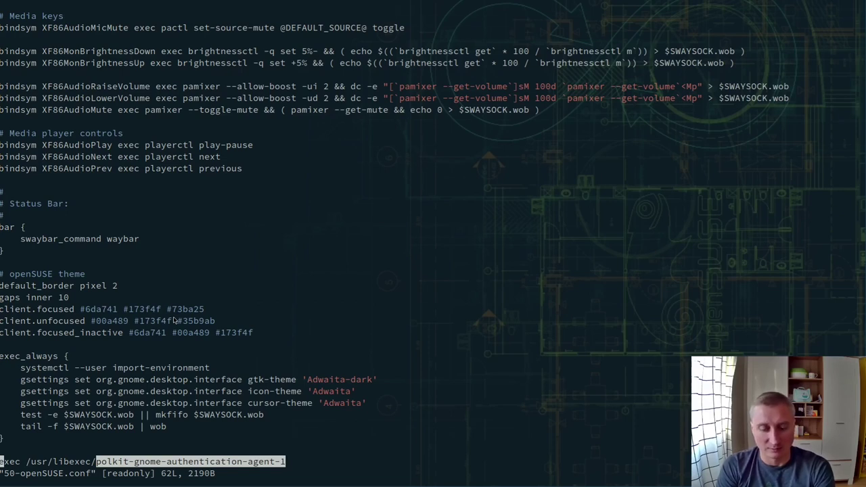
{"action": "type", "text": ":q"}
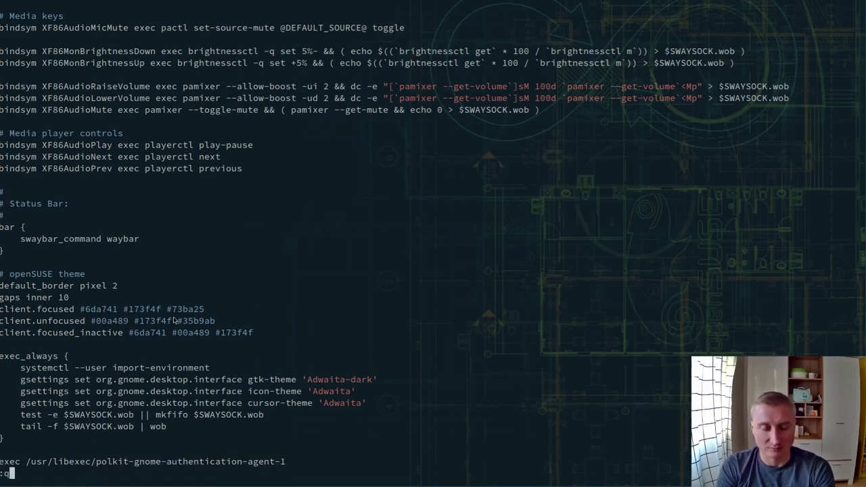
{"action": "key", "text": "Return"}
- Quit vifm, run the pending package update from waybar's update icon, then request Sway's exit
{"action": "type", "text": ":q"}
{"action": "key", "text": "Return"}
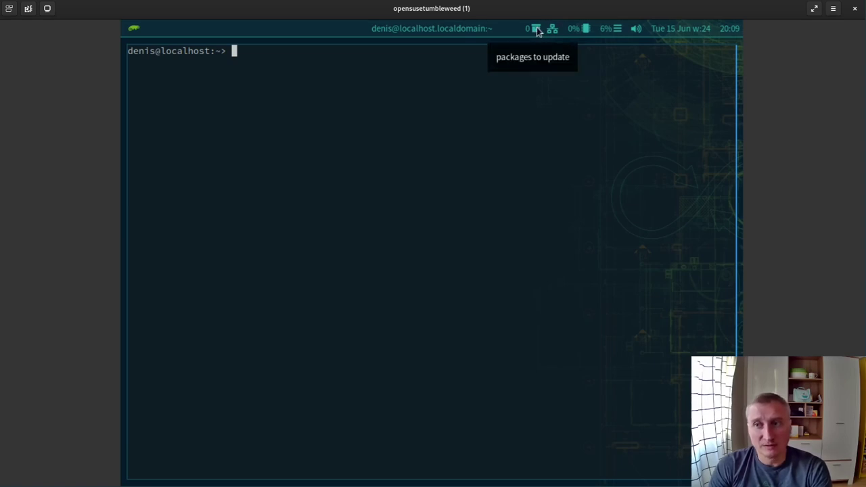
{"action": "left_click", "coordinate": [536, 30]}
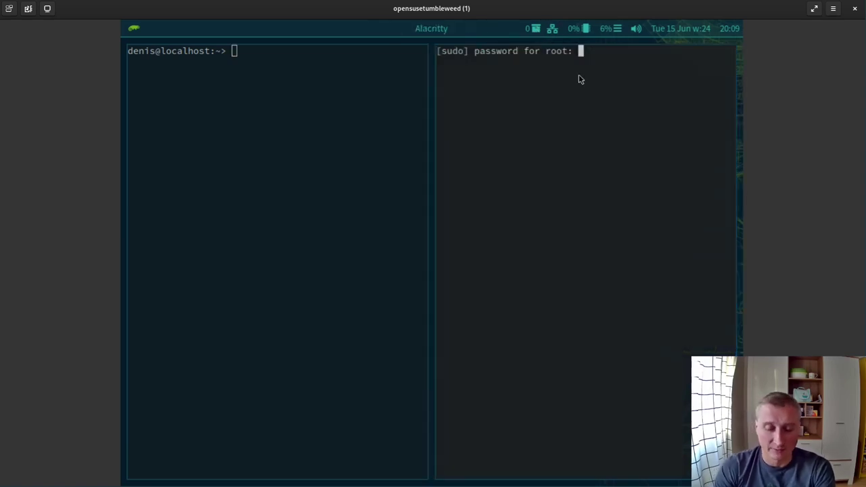
{"action": "key", "text": "Return"}
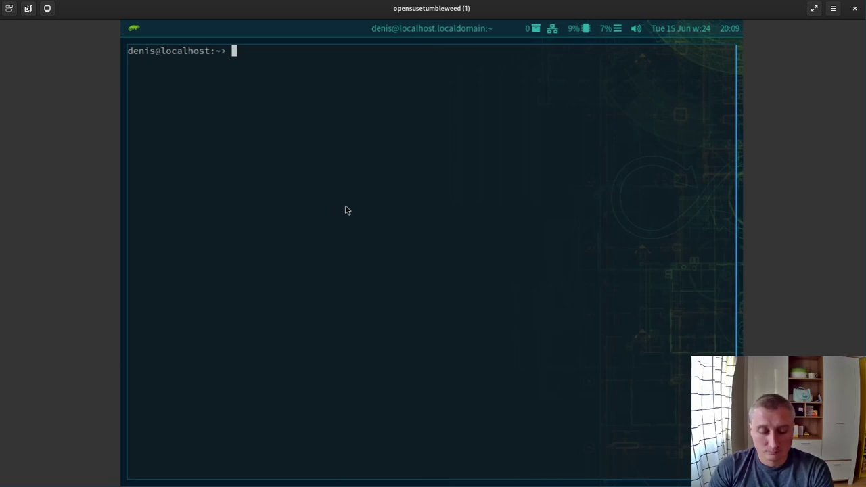
{"action": "key", "text": "super+shift+e"}
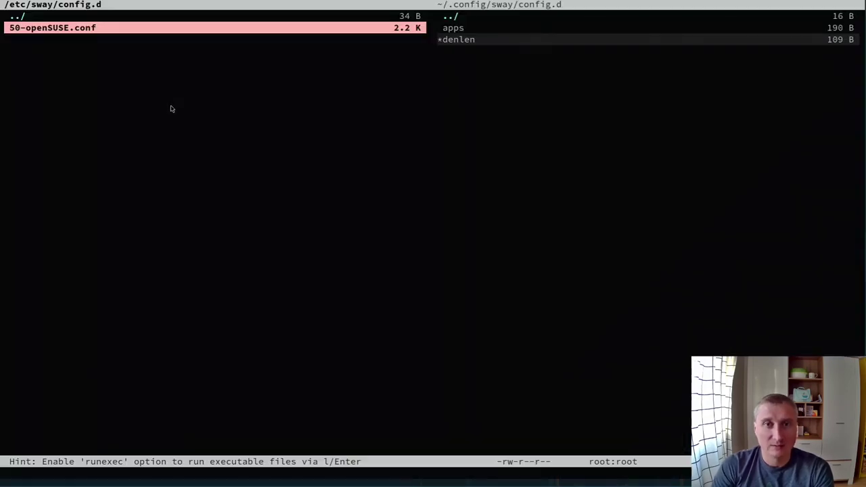
- In vifm, search /xd and navigate /etc/xdg/waybar to open its config file
{"action": "key", "text": "k"}
{"action": "key", "text": "l"}
{"action": "key", "text": "k"}
{"action": "type", "text": "h"}
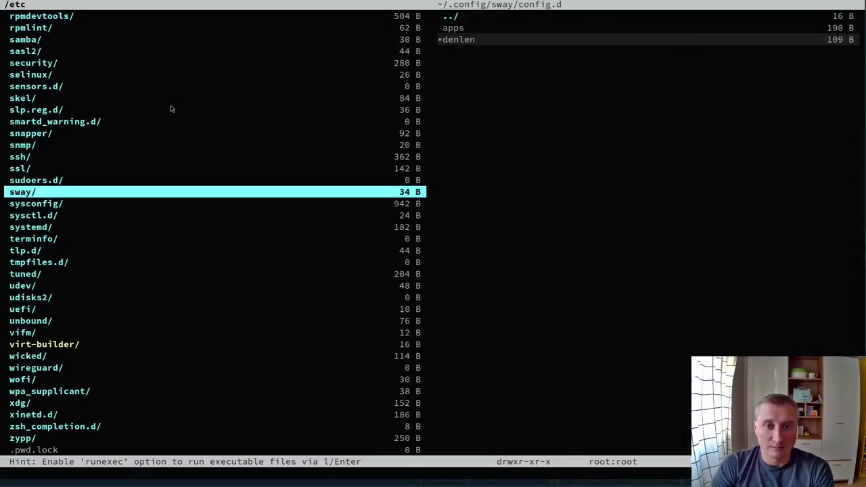
{"action": "type", "text": "/xd"}
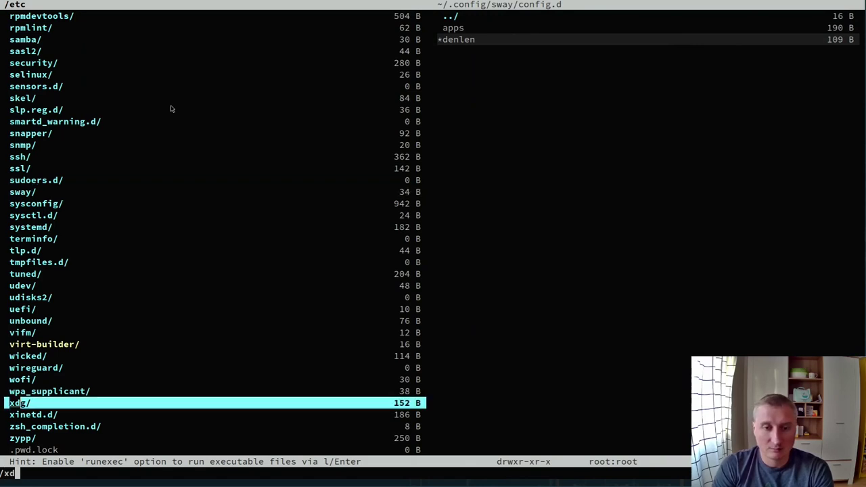
{"action": "key", "text": "Return"}
{"action": "key", "text": "l"}
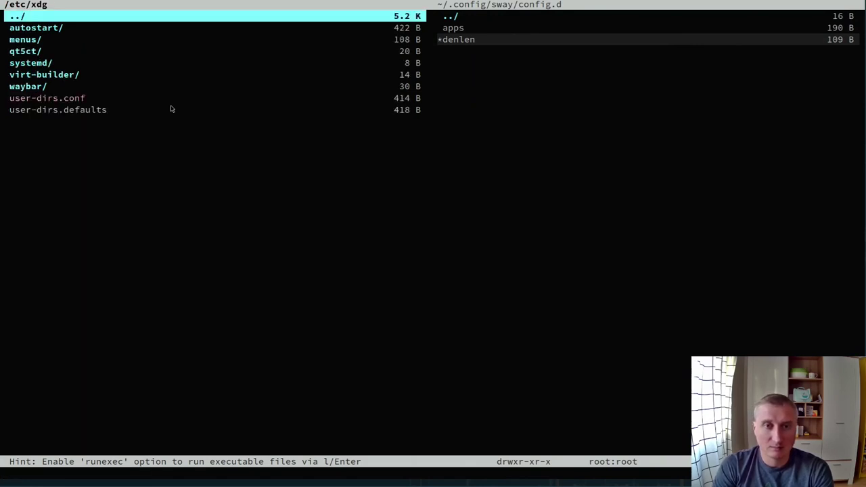
{"action": "key", "text": "j"}
{"action": "key", "text": "j"}
{"action": "key", "text": "j"}
{"action": "key", "text": "j"}
{"action": "key", "text": "j"}
{"action": "key", "text": "j"}
{"action": "key", "text": "l"}
{"action": "key", "text": "j"}
{"action": "key", "text": "l"}
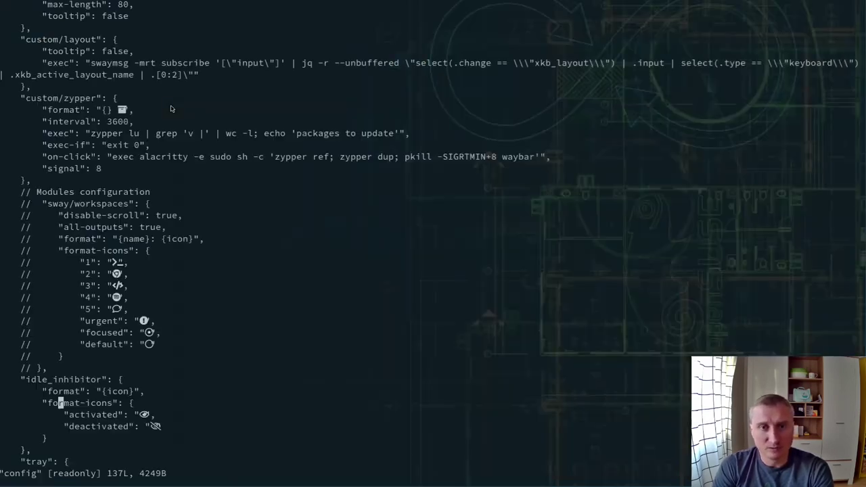
- Highlight the custom/zypper module's exec command and its on-click zypper dup update command
{"action": "left_click_drag", "start_coordinate": [95, 135], "coordinate": [274, 136]}
{"action": "double_click", "coordinate": [65, 134]}
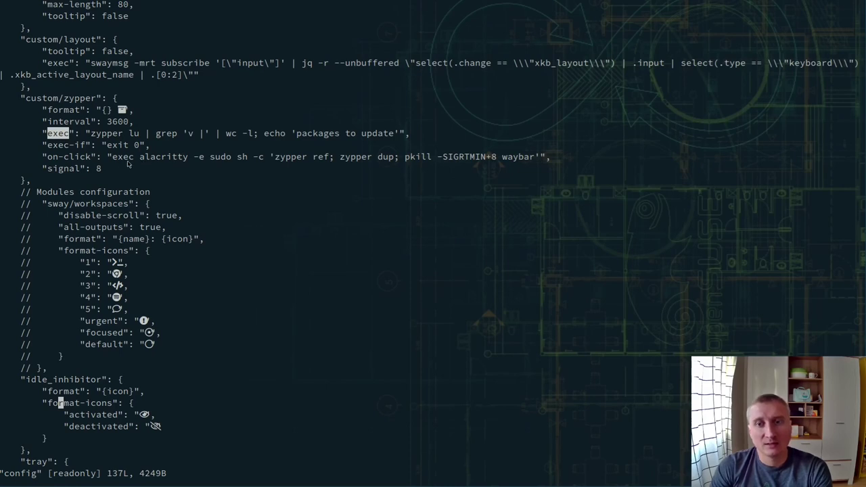
{"action": "left_click_drag", "start_coordinate": [111, 156], "coordinate": [269, 157]}
{"action": "left_click_drag", "start_coordinate": [142, 157], "coordinate": [474, 157]}
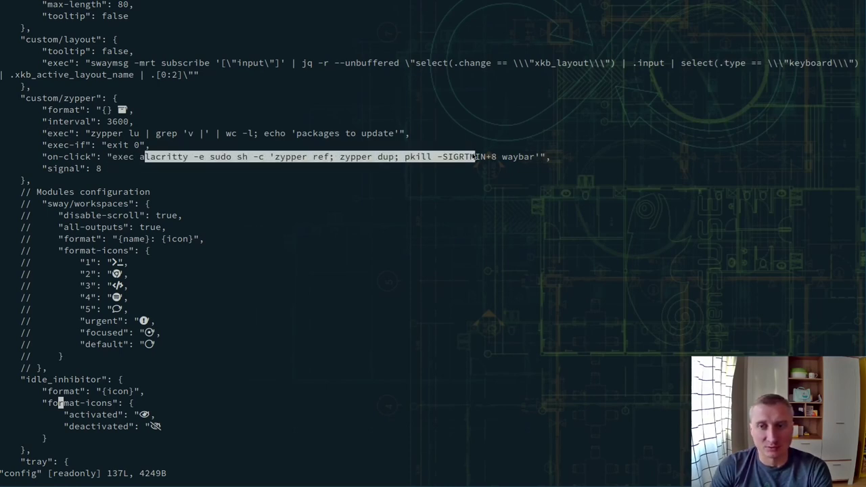
{"action": "left_click", "coordinate": [296, 169]}
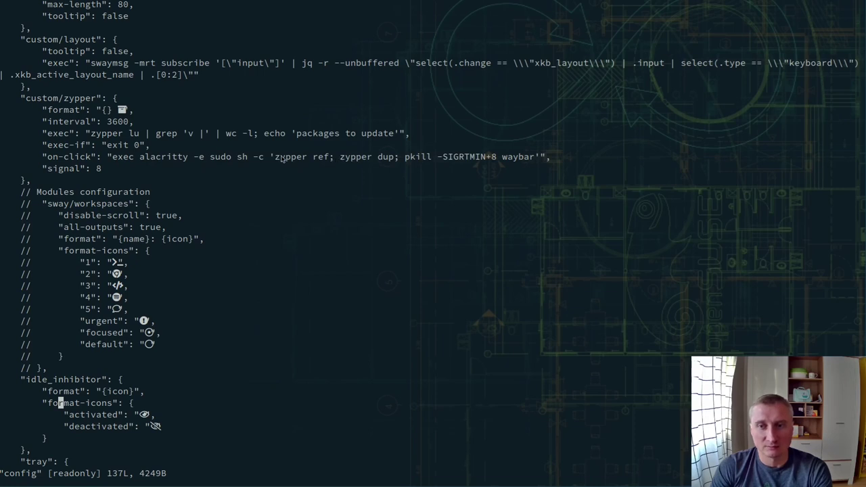
{"action": "left_click_drag", "start_coordinate": [281, 158], "coordinate": [395, 158]}
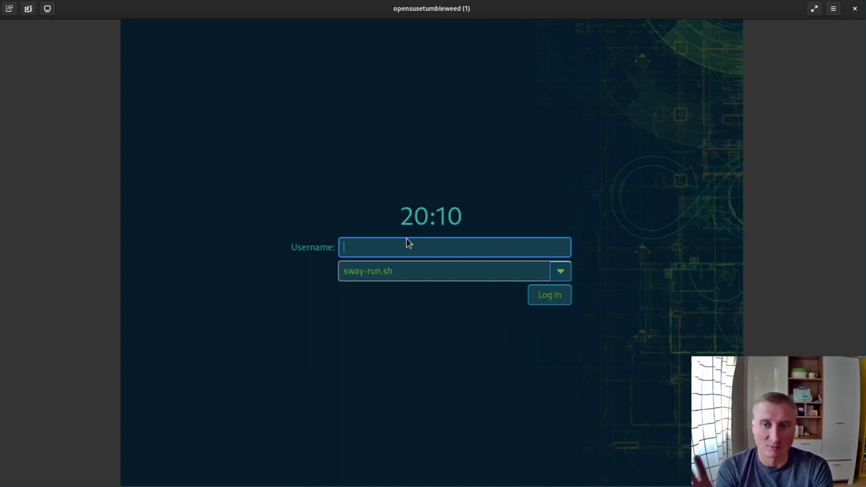
- Enter the username and password in gtkgreet to log into the sway-run.sh session
{"action": "type", "text": "denis"}
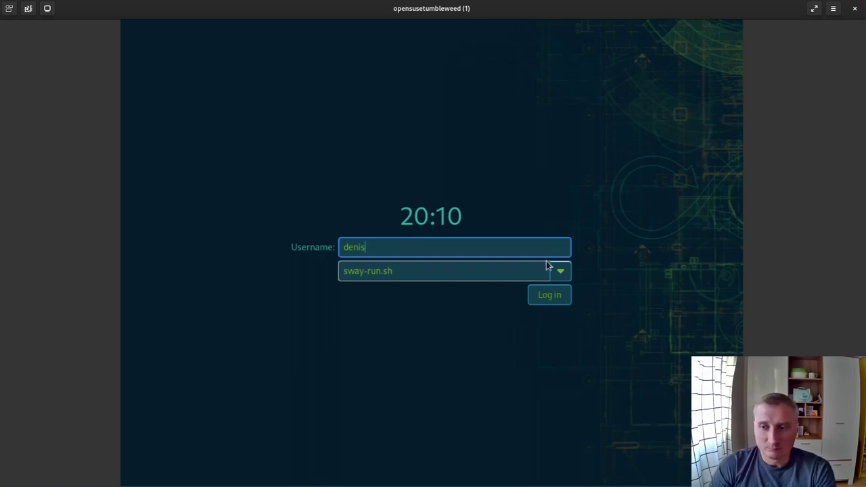
{"action": "left_click", "coordinate": [549, 299]}
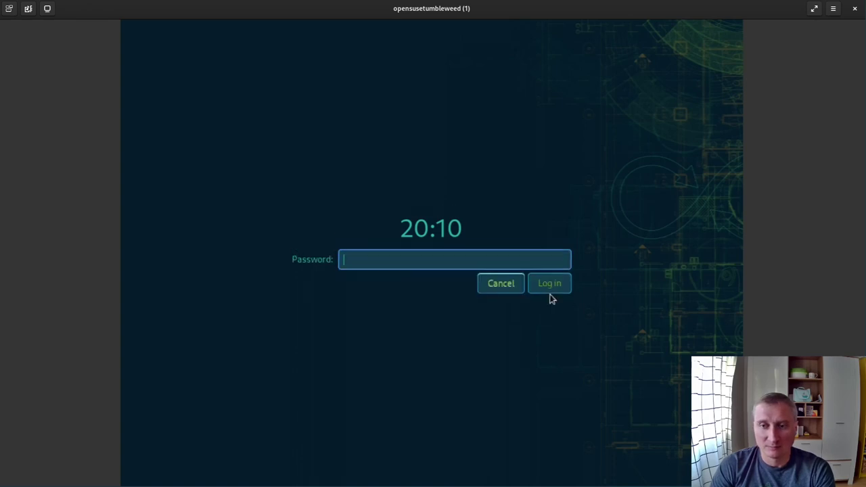
{"action": "type", "text": "******"}
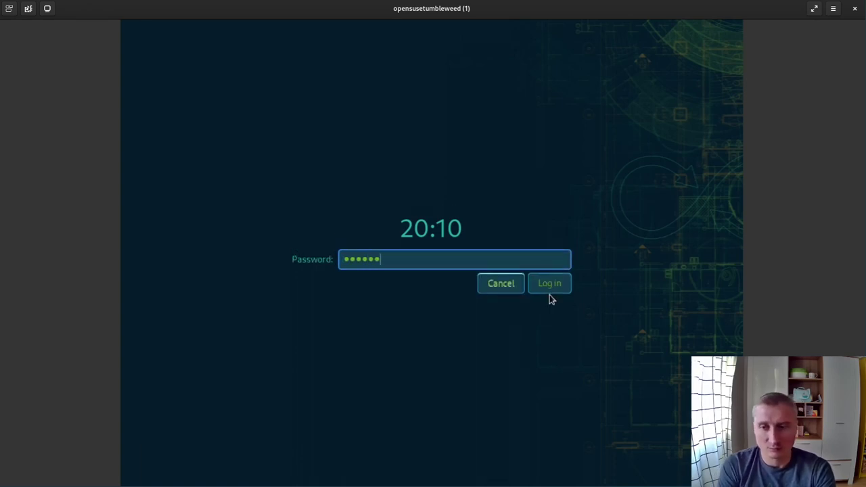
{"action": "key", "text": "Return"}
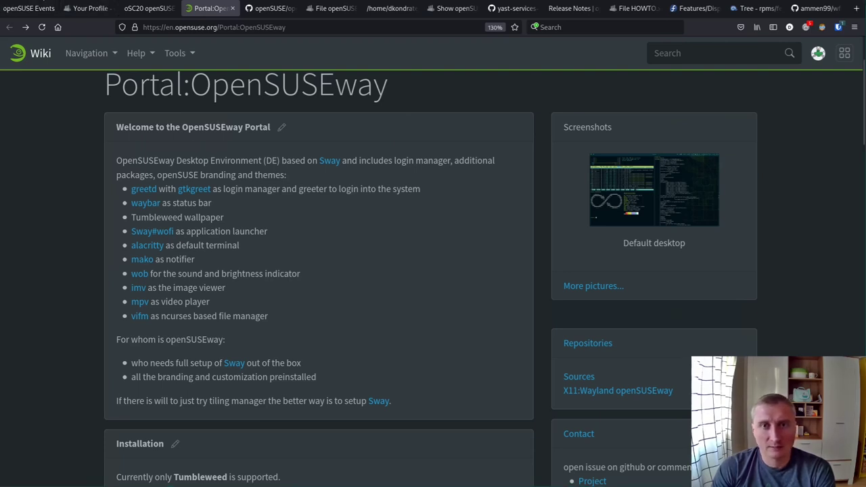
- Leave the wiki page for the terminal on Sway workspace 2
{"action": "key", "text": "super+2"}
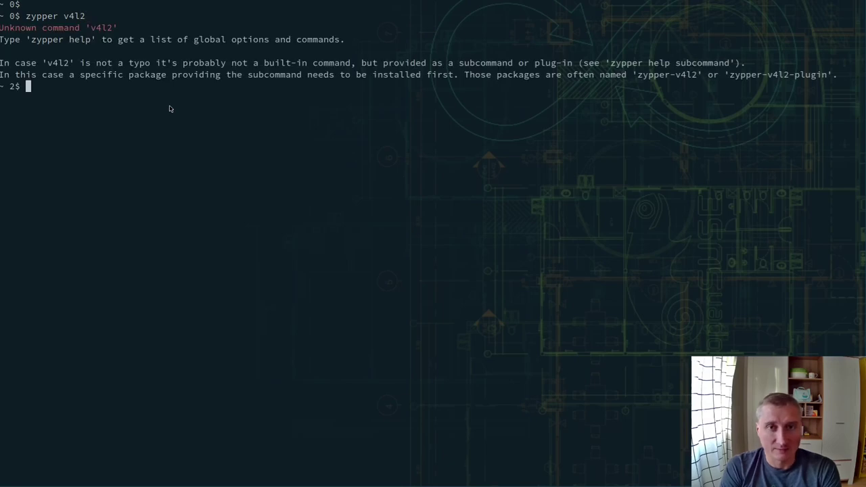
- Run 'zypper se v4l2' and highlight the v4l2loopback module rows and v4l2loopback-utils in the results
{"action": "key", "text": "Up"}
{"action": "key", "text": "Left"}
{"action": "key", "text": "Left"}
{"action": "key", "text": "Left"}
{"action": "key", "text": "Left"}
{"action": "type", "text": "se"}
{"action": "key", "text": "Return"}
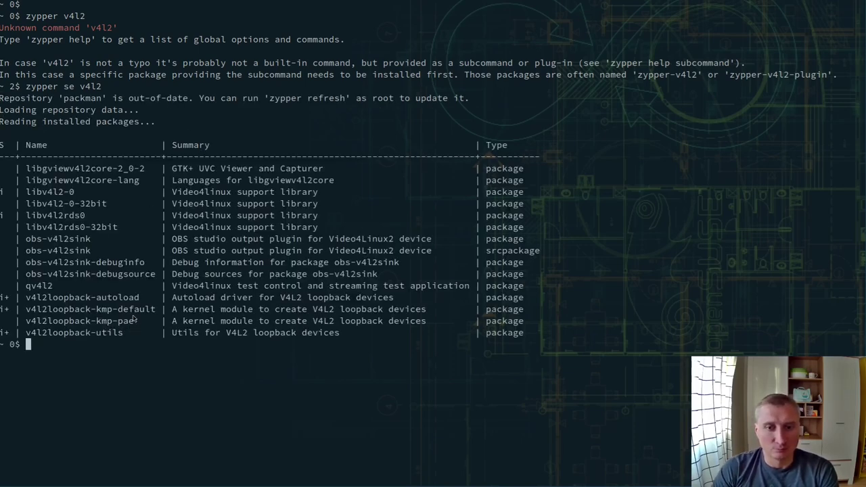
{"action": "left_click_drag", "start_coordinate": [428, 310], "coordinate": [27, 309]}
{"action": "double_click", "coordinate": [77, 333]}
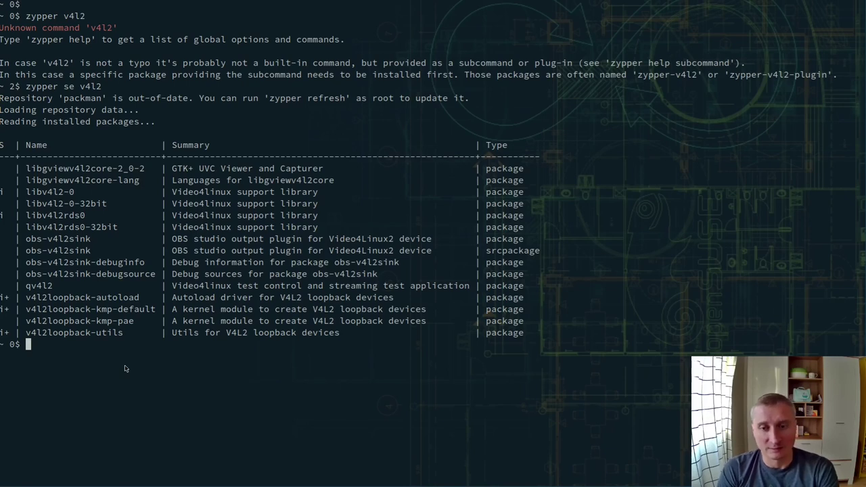
- Find the modprobe command by searching history for 'modp', then step to the wf-recorder /dev/video0 command
{"action": "key", "text": "ctrl+r"}
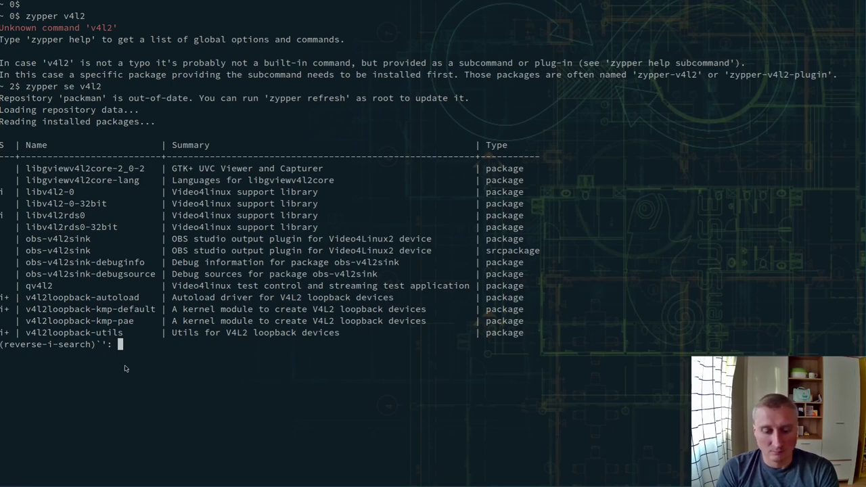
{"action": "type", "text": "modp"}
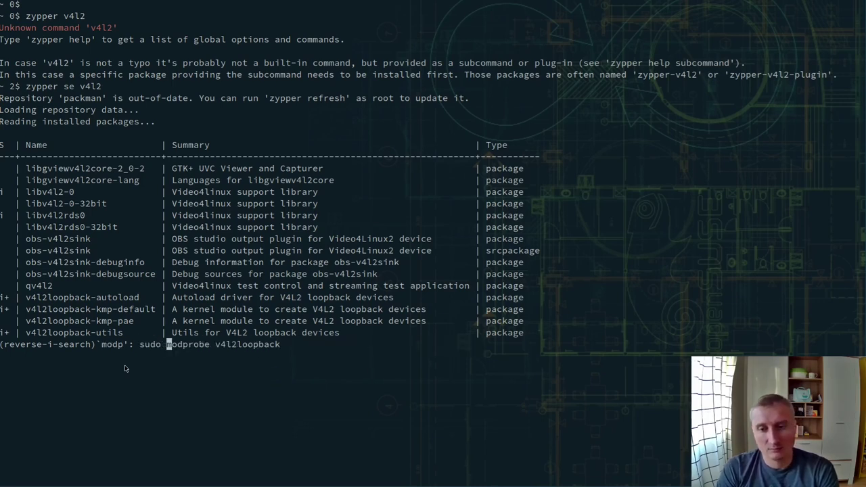
{"action": "key", "text": "Right"}
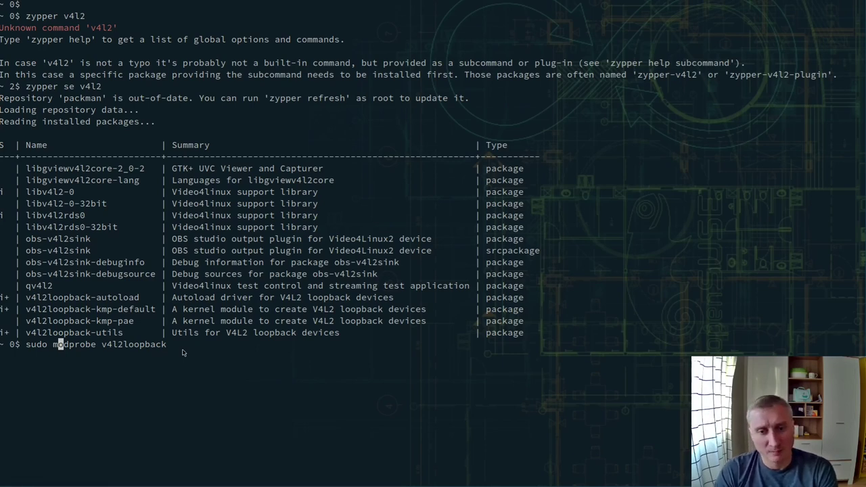
{"action": "key", "text": "Down"}
{"action": "key", "text": "Up"}
{"action": "key", "text": "Down"}
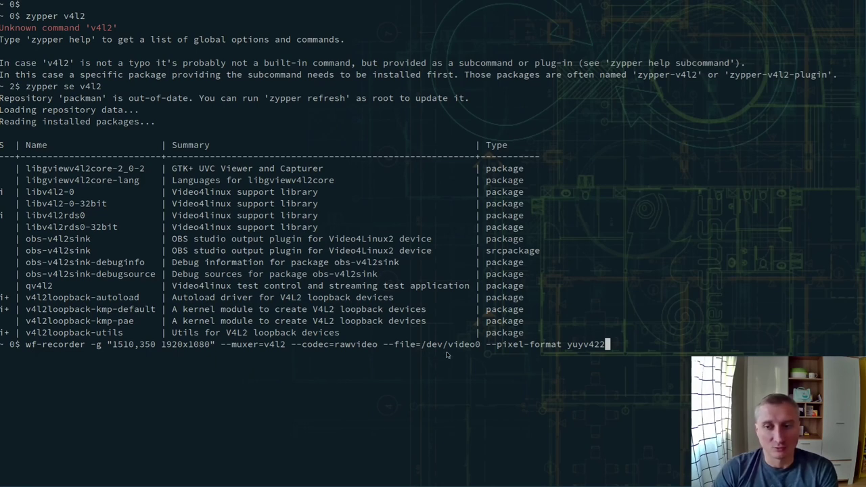
{"action": "left_click_drag", "start_coordinate": [384, 345], "coordinate": [482, 346]}
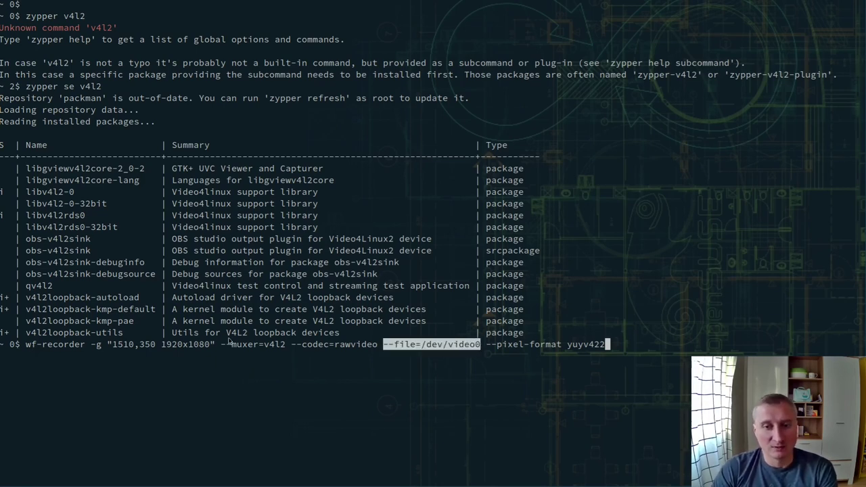
{"action": "left_click_drag", "start_coordinate": [210, 345], "coordinate": [113, 347]}
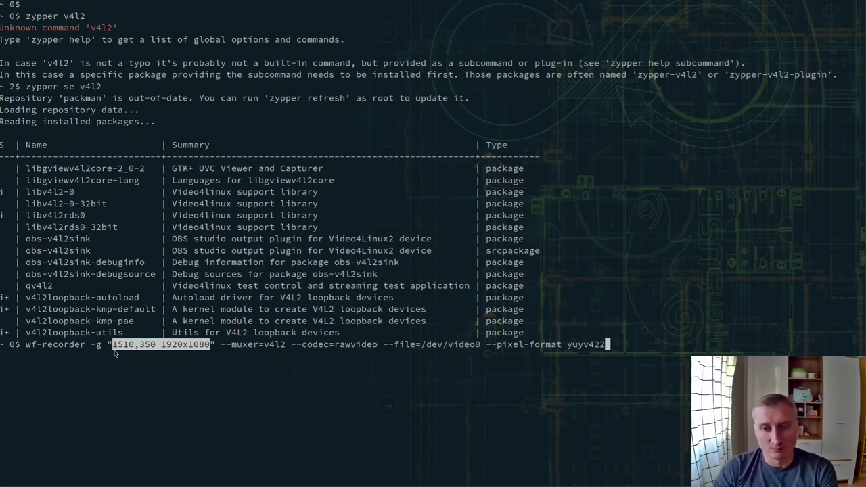
{"action": "left_click", "coordinate": [158, 347]}
{"action": "left_click_drag", "start_coordinate": [157, 347], "coordinate": [115, 346]}
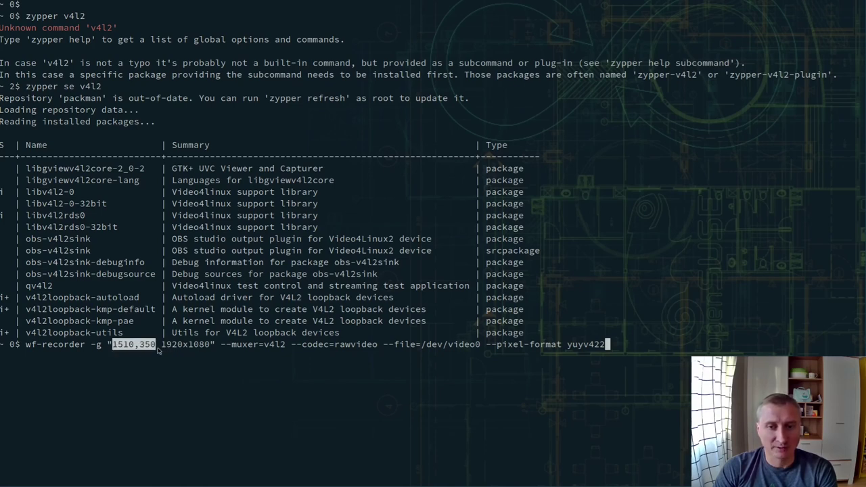
{"action": "left_click_drag", "start_coordinate": [161, 347], "coordinate": [209, 348]}
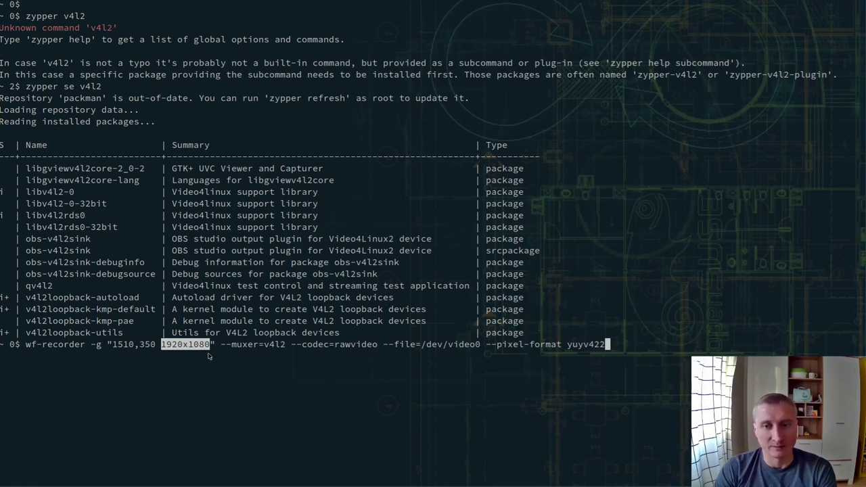
{"action": "left_click_drag", "start_coordinate": [221, 344], "coordinate": [284, 347]}
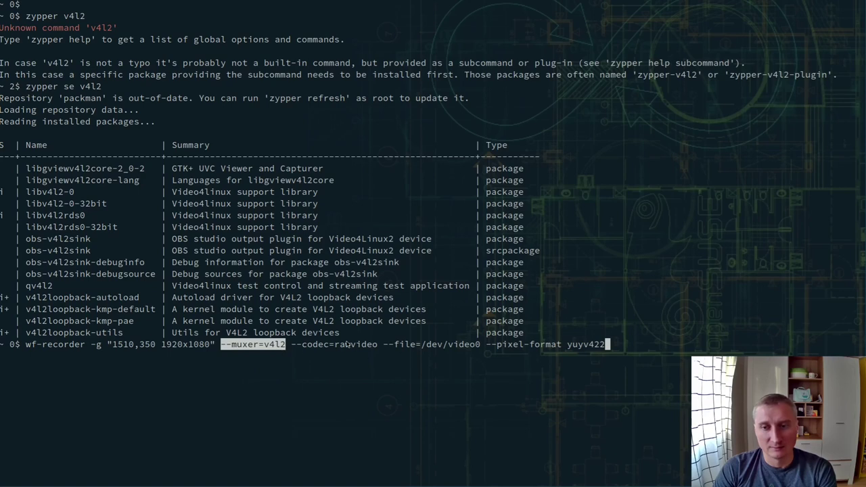
{"action": "left_click_drag", "start_coordinate": [372, 344], "coordinate": [302, 347]}
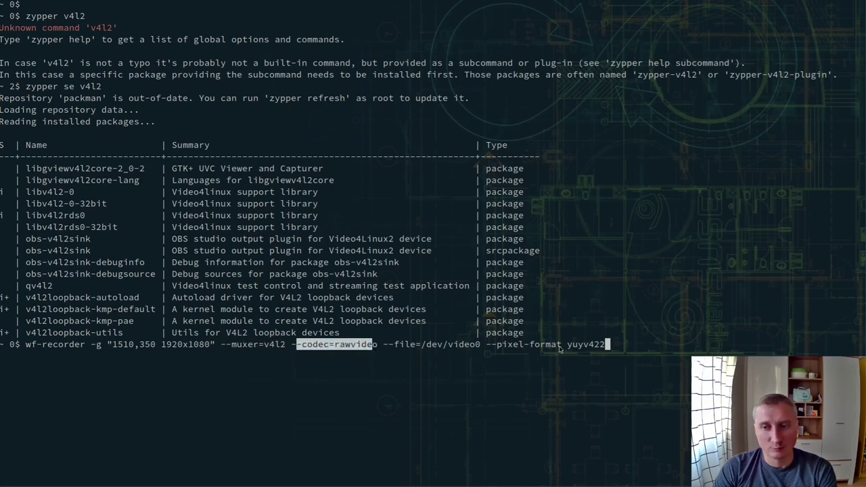
{"action": "left_click_drag", "start_coordinate": [611, 346], "coordinate": [485, 348]}
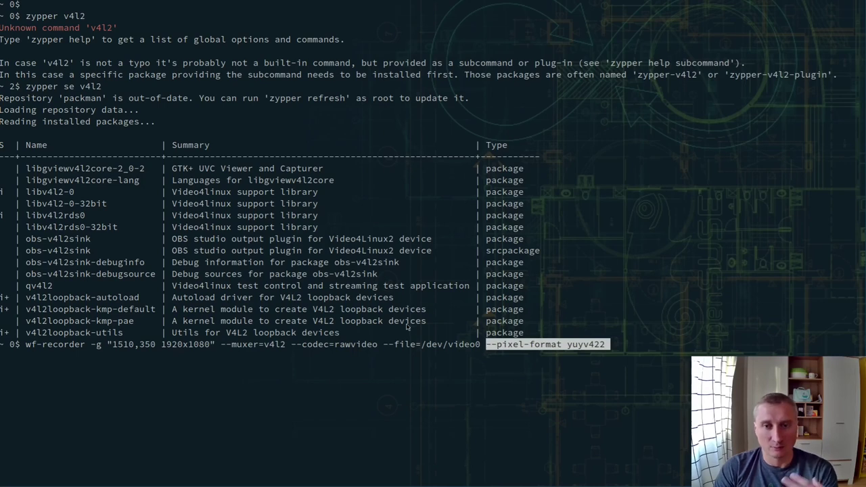
{"action": "double_click", "coordinate": [55, 346]}
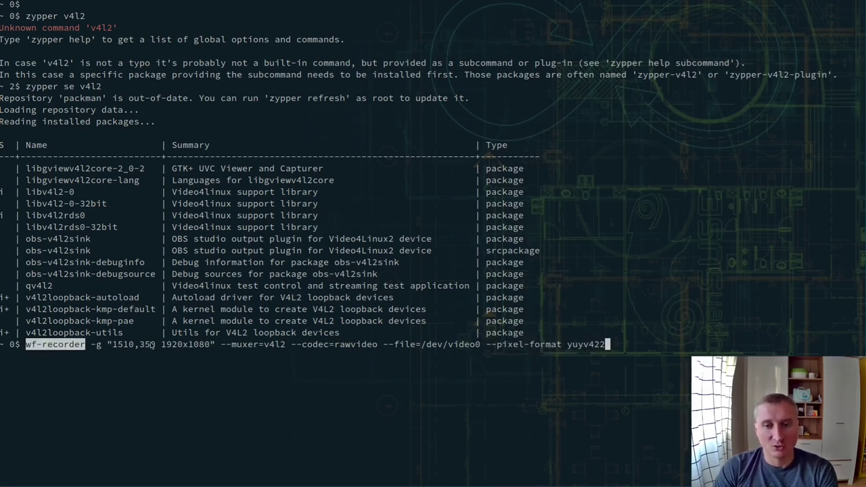
{"action": "left_click", "coordinate": [479, 346]}
{"action": "left_click_drag", "start_coordinate": [479, 346], "coordinate": [391, 347]}
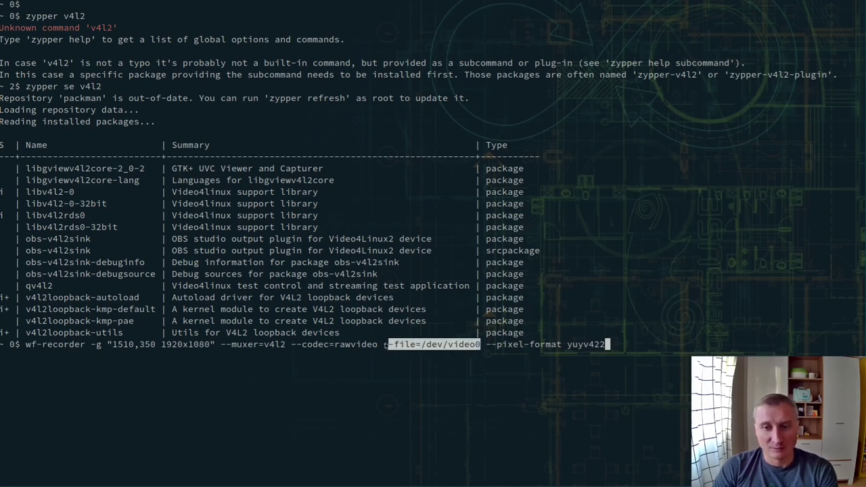
{"action": "left_click", "coordinate": [449, 349]}
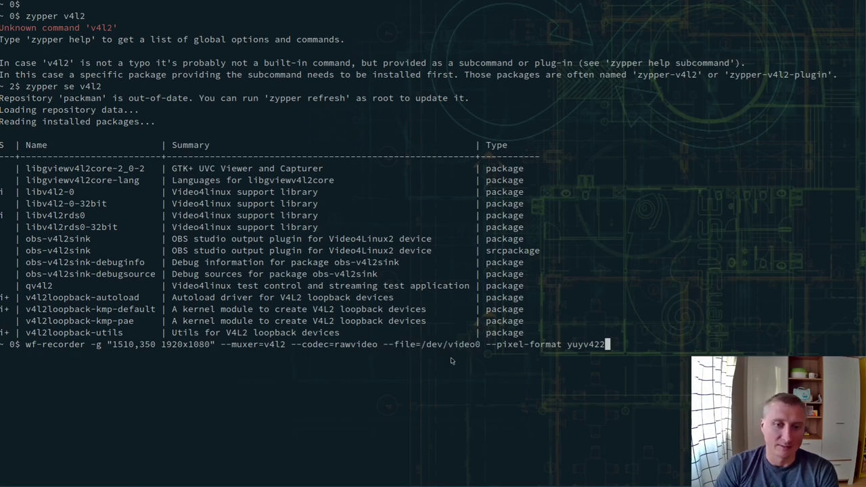
- Clear the prompt and run 'v4l2-ctl --list-devices' using Tab completion
{"action": "key", "text": "ctrl+u"}
{"action": "type", "text": "i"}
{"action": "key", "text": "BackSpace"}
{"action": "type", "text": "v4l2"}
{"action": "key", "text": "Tab"}
{"action": "key", "text": "Tab"}
{"action": "type", "text": "-c"}
{"action": "key", "text": "Tab"}
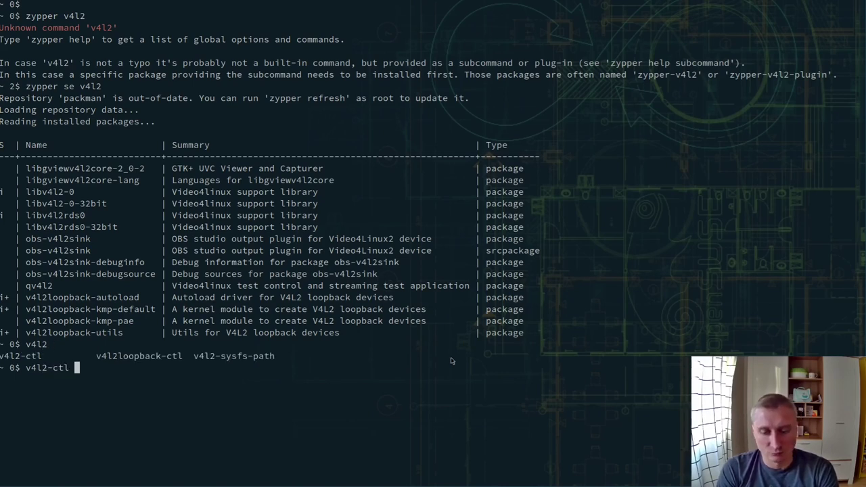
{"action": "type", "text": "--list0de"}
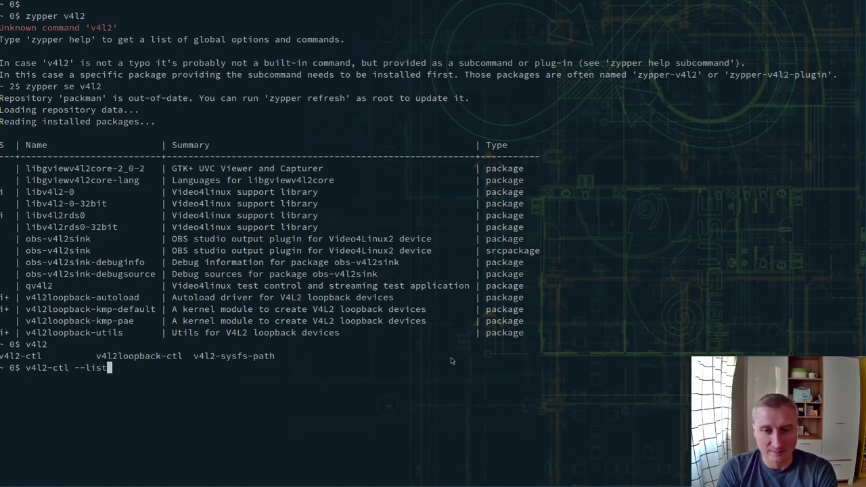
{"action": "key", "text": "BackSpace"}
{"action": "key", "text": "BackSpace"}
{"action": "key", "text": "BackSpace"}
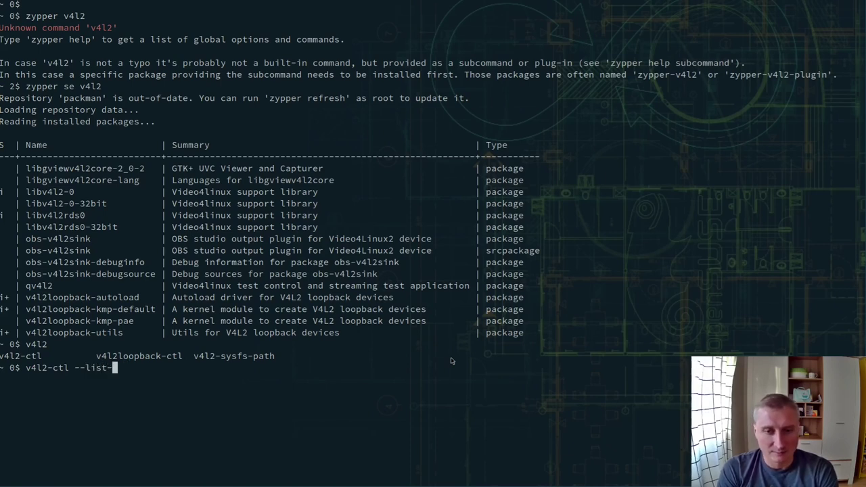
{"action": "type", "text": "-devices"}
{"action": "key", "text": "Return"}
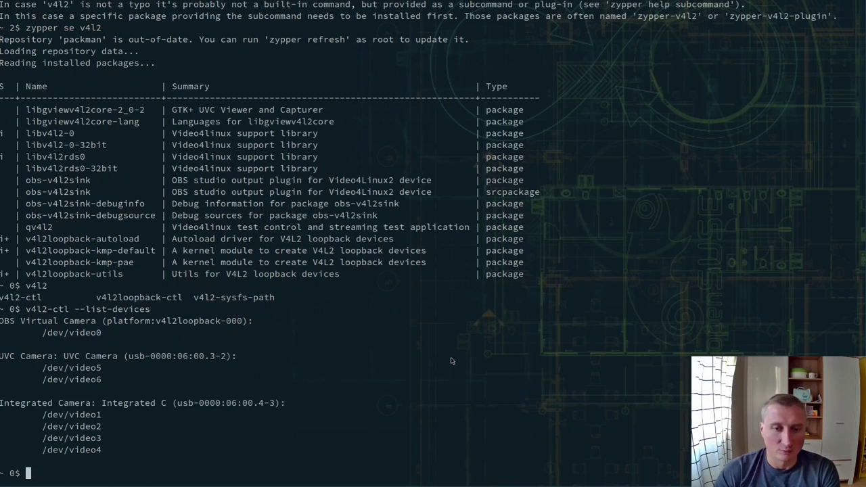
- Highlight the OBS Virtual Camera at /dev/video0, the UVC Camera and the Integrated Camera entries
{"action": "left_click_drag", "start_coordinate": [102, 333], "coordinate": [20, 321]}
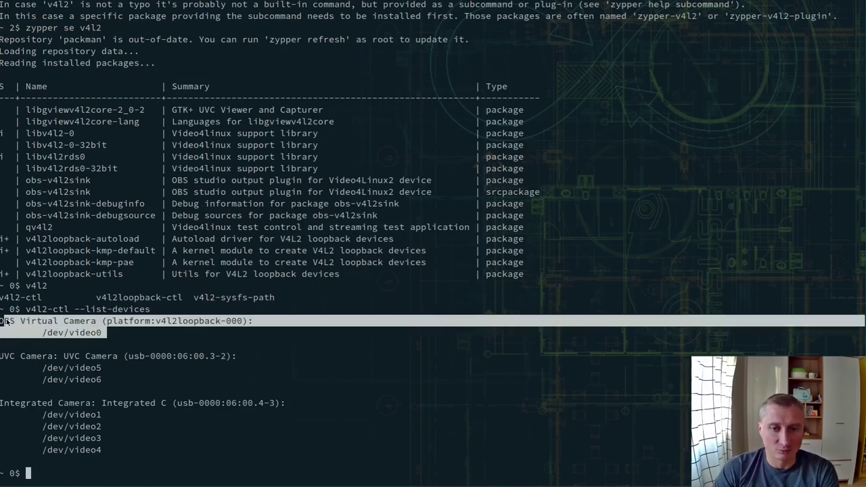
{"action": "left_click", "coordinate": [116, 321]}
{"action": "triple_click", "coordinate": [63, 334]}
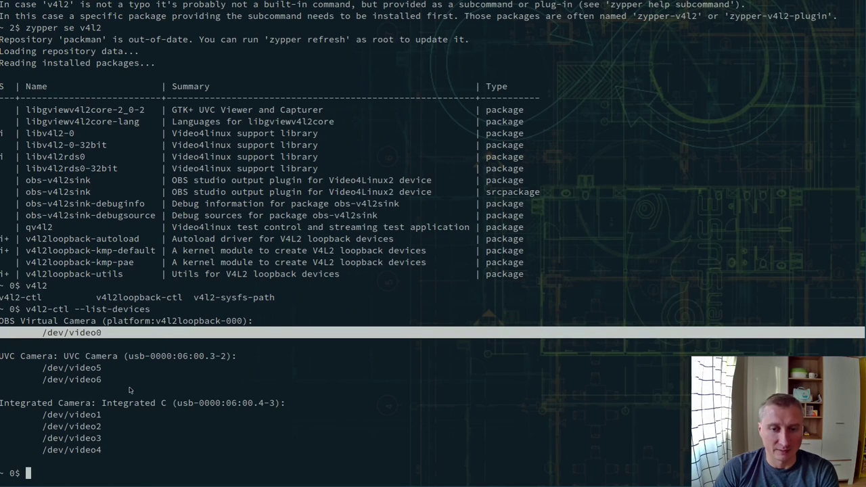
{"action": "left_click_drag", "start_coordinate": [123, 391], "coordinate": [5, 354]}
{"action": "left_click", "coordinate": [178, 387]}
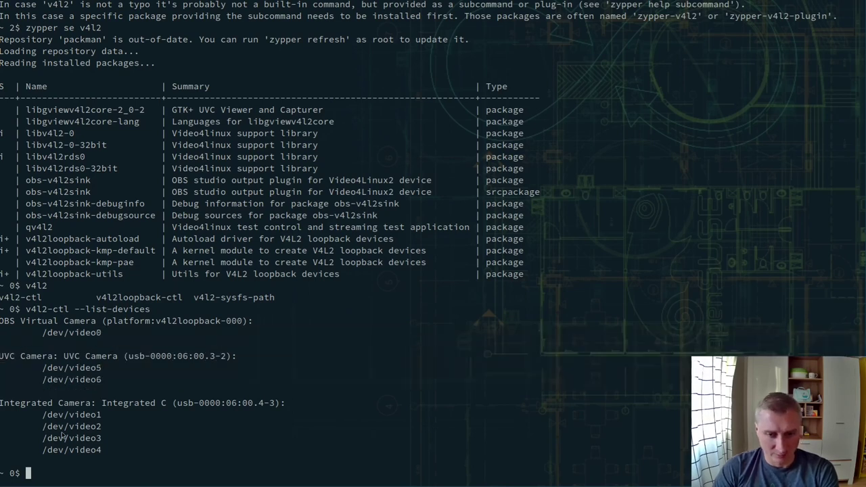
{"action": "left_click_drag", "start_coordinate": [106, 450], "coordinate": [127, 404]}
{"action": "left_click", "coordinate": [148, 401]}
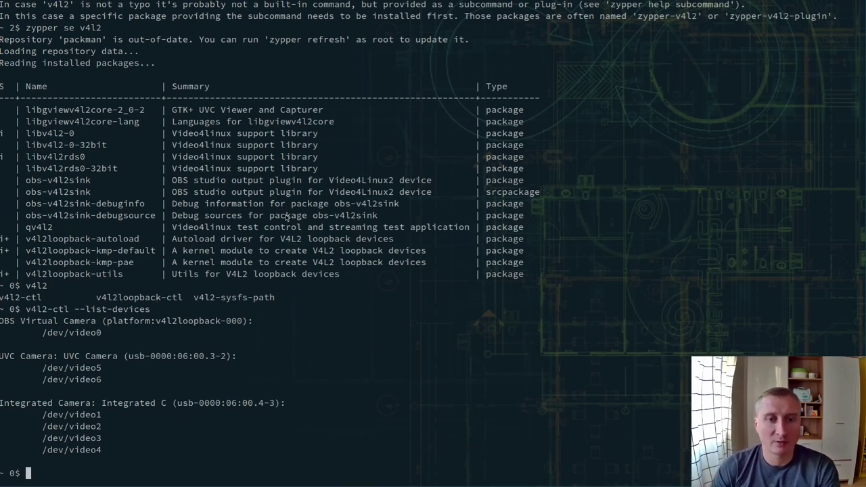
{"action": "left_click_drag", "start_coordinate": [105, 334], "coordinate": [38, 334]}
{"action": "left_click", "coordinate": [86, 331]}
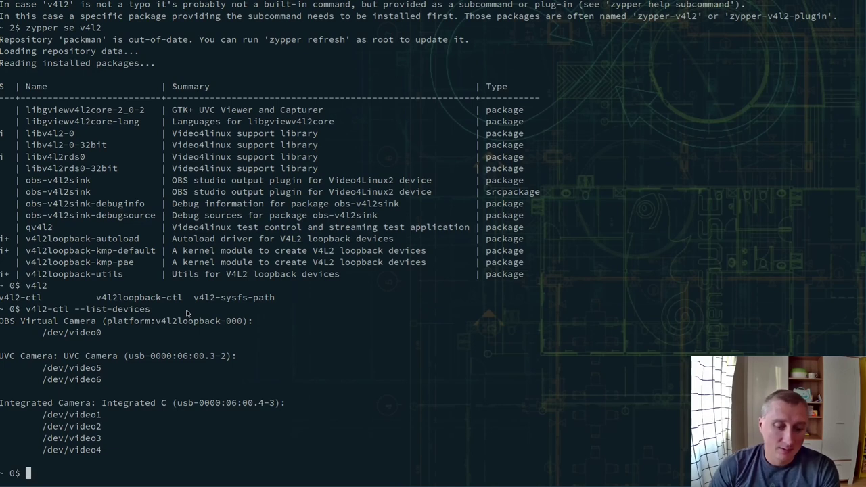
{"action": "key", "text": "ctrl+r"}
- Recall the flatpak override command by searching 'XDG' and select the XDG_CURRENT_DESKTOP variable name
{"action": "type", "text": "XDG"}
{"action": "key", "text": "Escape"}
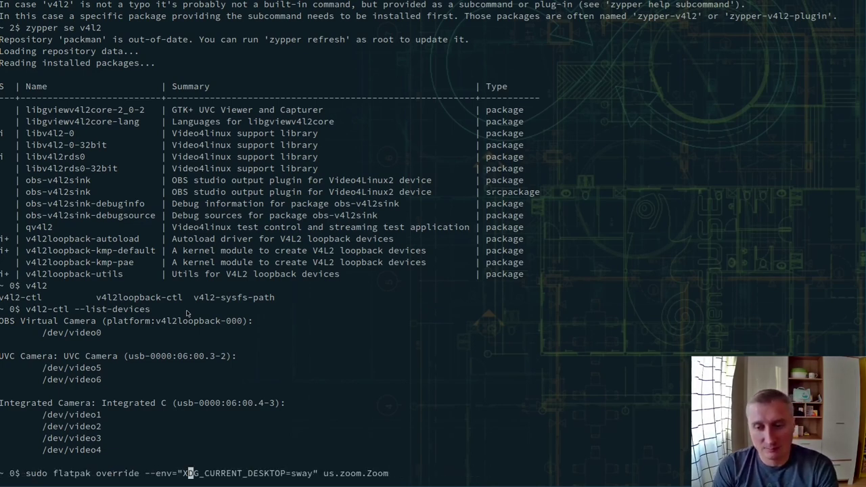
{"action": "key", "text": "Right"}
{"action": "key", "text": "Right"}
{"action": "key", "text": "Right"}
{"action": "key", "text": "Right"}
{"action": "key", "text": "Right"}
{"action": "key", "text": "Right"}
{"action": "key", "text": "Right"}
{"action": "key", "text": "Right"}
{"action": "key", "text": "Right"}
{"action": "key", "text": "Right"}
{"action": "key", "text": "Right"}
{"action": "key", "text": "Right"}
{"action": "key", "text": "Right"}
{"action": "key", "text": "Right"}
{"action": "key", "text": "Right"}
{"action": "key", "text": "Right"}
{"action": "key", "text": "Right"}
{"action": "key", "text": "Right"}
{"action": "key", "text": "Right"}
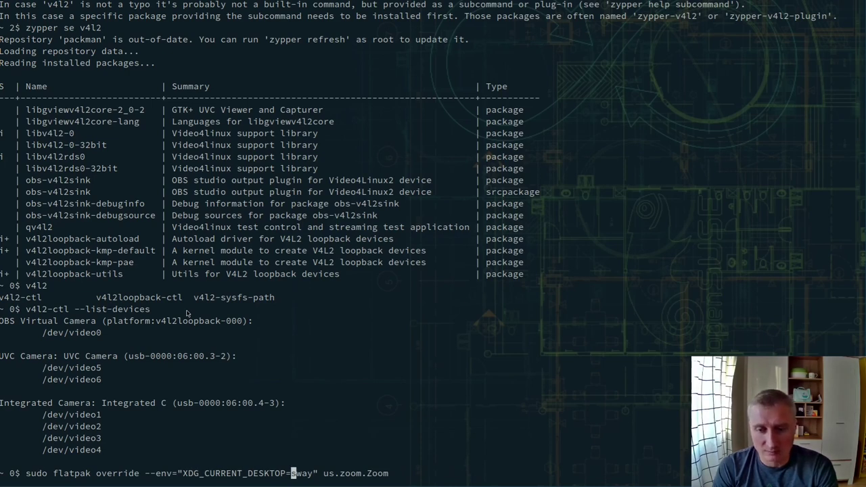
{"action": "key", "text": "Right"}
{"action": "key", "text": "Right"}
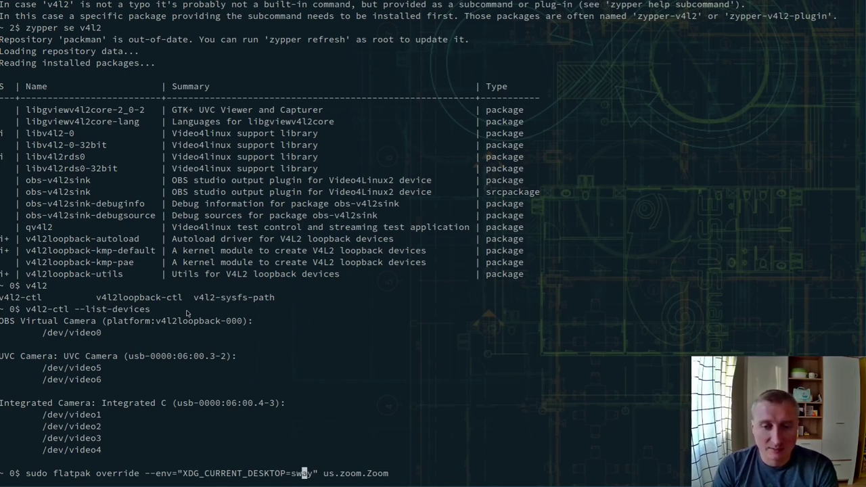
{"action": "left_click_drag", "start_coordinate": [287, 475], "coordinate": [184, 476]}
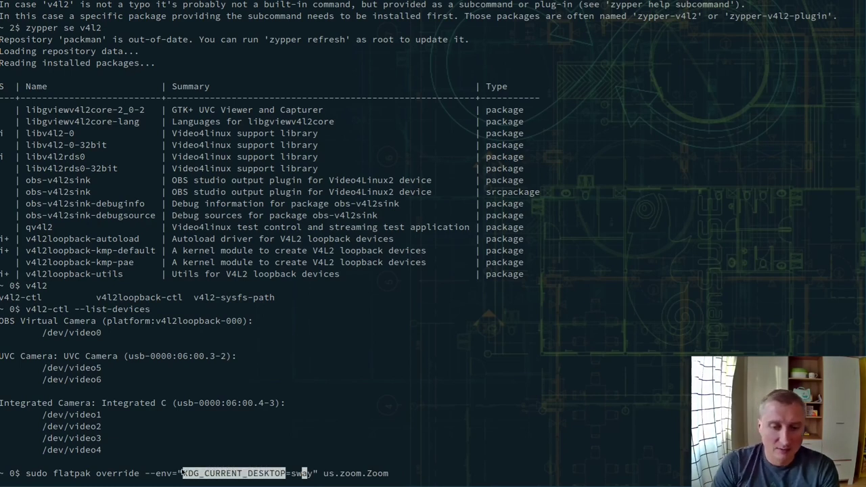
- Clear the line and run 'echo $XDG_CURRENT_DESKTOP', which prints 'sway'
{"action": "key", "text": "ctrl+u"}
{"action": "type", "text": "clear"}
{"action": "key", "text": "BackSpace"}
{"action": "key", "text": "BackSpace"}
{"action": "key", "text": "BackSpace"}
{"action": "key", "text": "BackSpace"}
{"action": "key", "text": "BackSpace"}
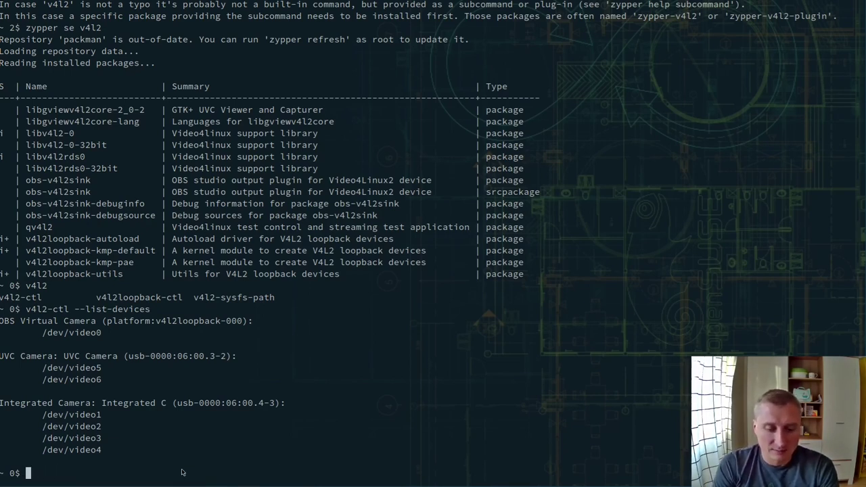
{"action": "type", "text": "echo $"}
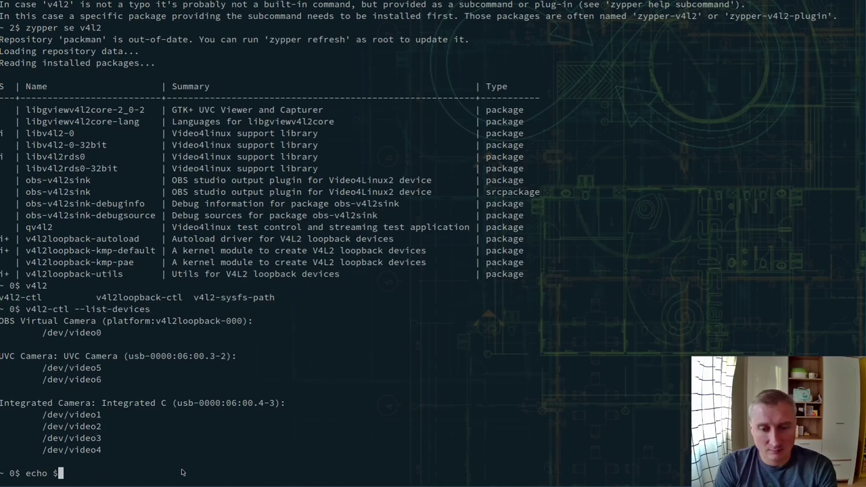
{"action": "middle_click", "coordinate": [181, 472]}
{"action": "key", "text": "Return"}
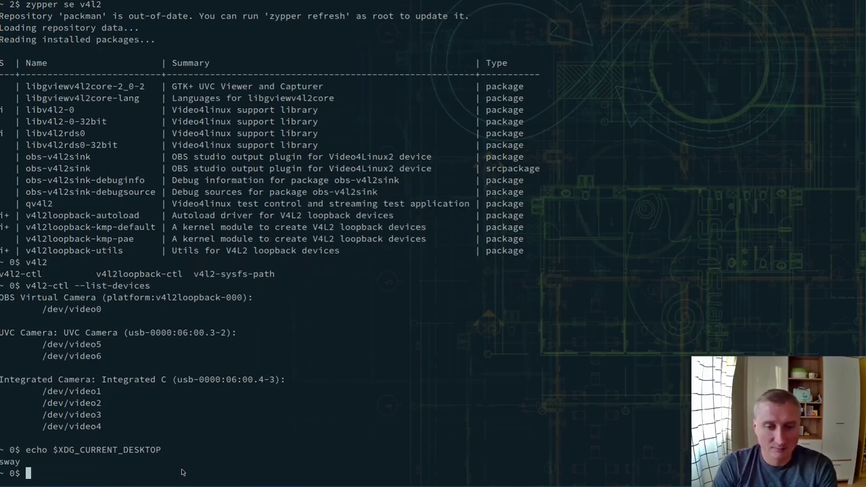
{"action": "double_click", "coordinate": [7, 463]}
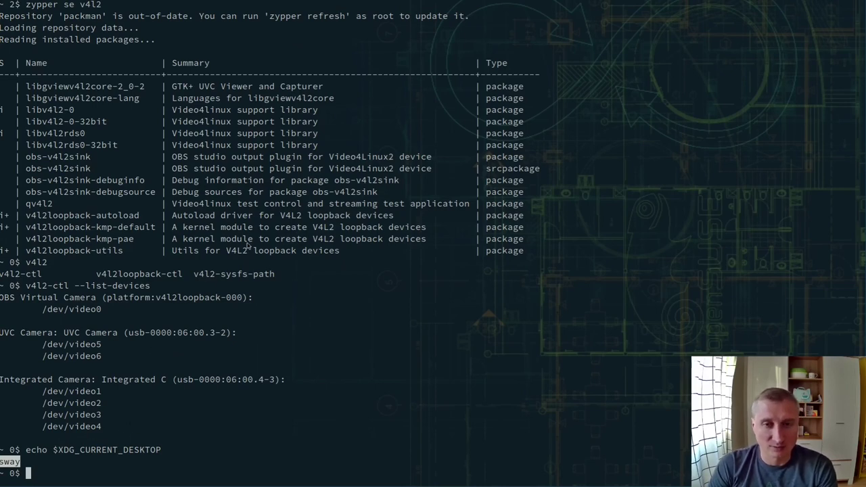
{"action": "key", "text": "super+d"}
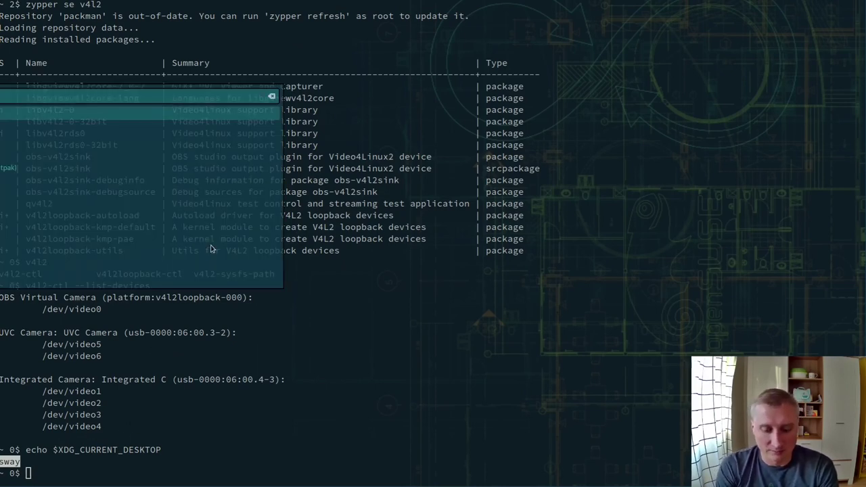
- Launch Zoom, start the personal meeting, try Share Screen, and dismiss the Wayland-on-GNOME-only error
{"action": "key", "text": "Return"}
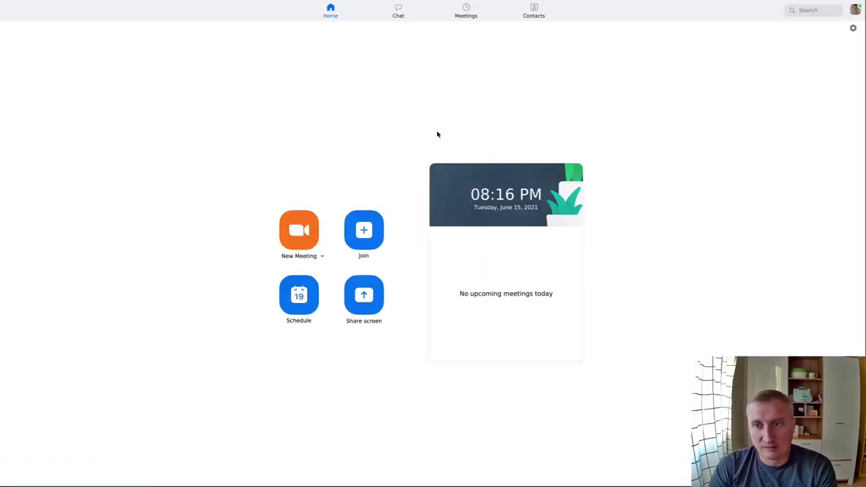
{"action": "left_click", "coordinate": [465, 11]}
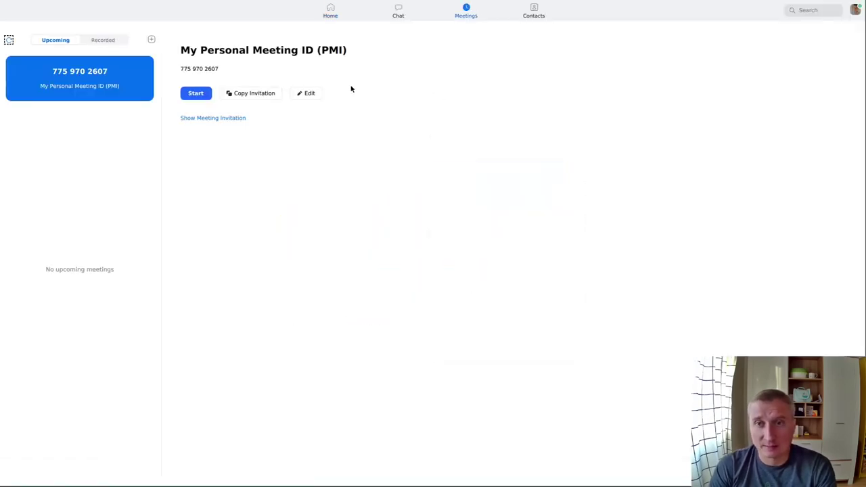
{"action": "left_click", "coordinate": [192, 93]}
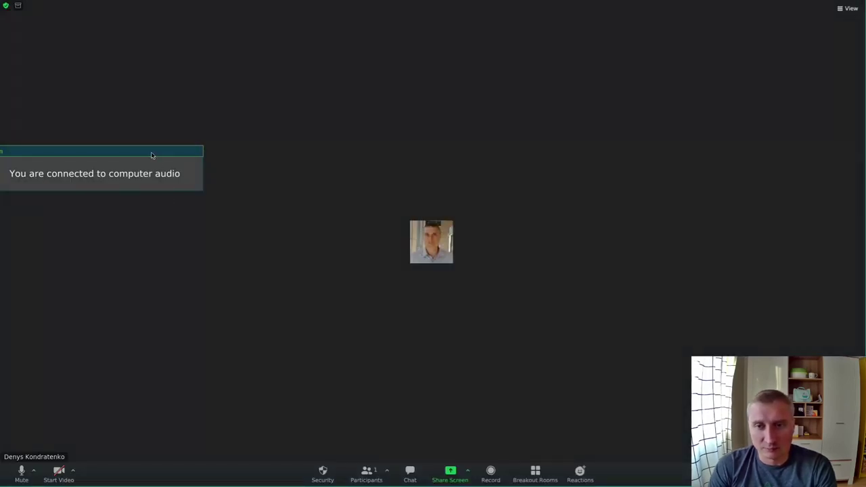
{"action": "left_click", "coordinate": [450, 474]}
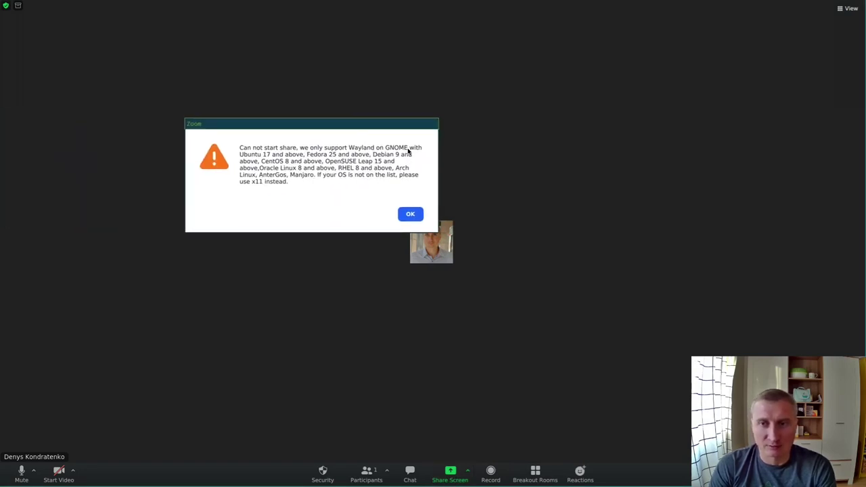
{"action": "left_click", "coordinate": [407, 215]}
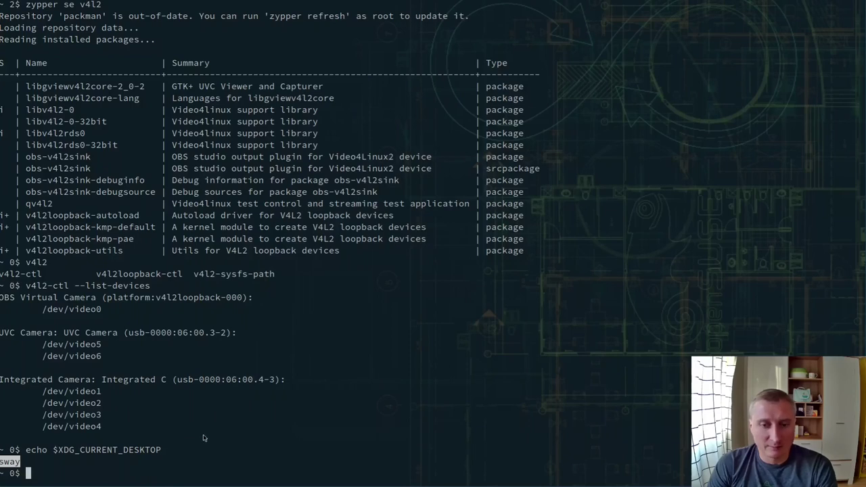
- Recall the us.zoom.Zoom flatpak override, change XDG_CURRENT_DESKTOP from sway to GNOME, and run it
{"action": "left_click", "coordinate": [204, 437]}
{"action": "key", "text": "Up"}
{"action": "key", "text": "Up"}
{"action": "key", "text": "Up"}
{"action": "key", "text": "Down"}
{"action": "key", "text": "Down"}
{"action": "key", "text": "Down"}
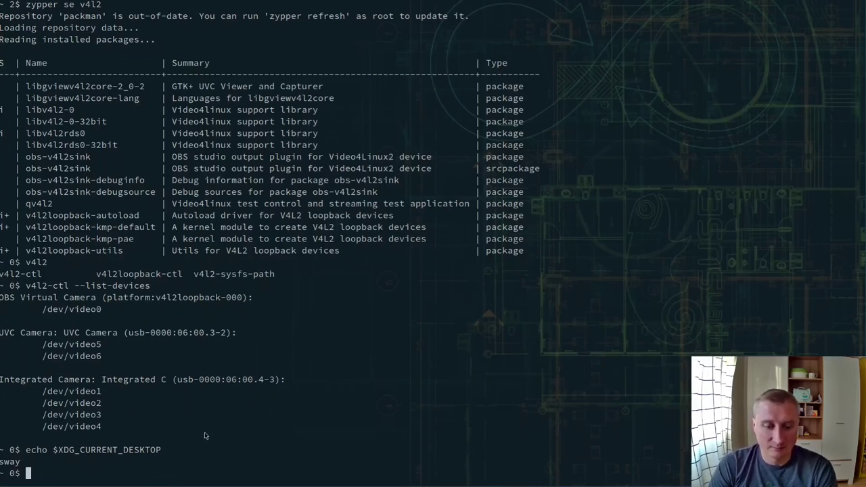
{"action": "key", "text": "ctrl+r"}
{"action": "type", "text": "ove"}
{"action": "key", "text": "Escape"}
{"action": "key", "text": "Right"}
{"action": "key", "text": "Right"}
{"action": "key", "text": "Right"}
{"action": "key", "text": "Right"}
{"action": "key", "text": "Right"}
{"action": "key", "text": "Right"}
{"action": "key", "text": "Right"}
{"action": "key", "text": "Right"}
{"action": "key", "text": "Right"}
{"action": "key", "text": "Right"}
{"action": "key", "text": "Right"}
{"action": "key", "text": "Right"}
{"action": "key", "text": "Right"}
{"action": "key", "text": "Right"}
{"action": "key", "text": "Right"}
{"action": "key", "text": "Right"}
{"action": "key", "text": "Right"}
{"action": "key", "text": "Right"}
{"action": "key", "text": "Right"}
{"action": "key", "text": "Right"}
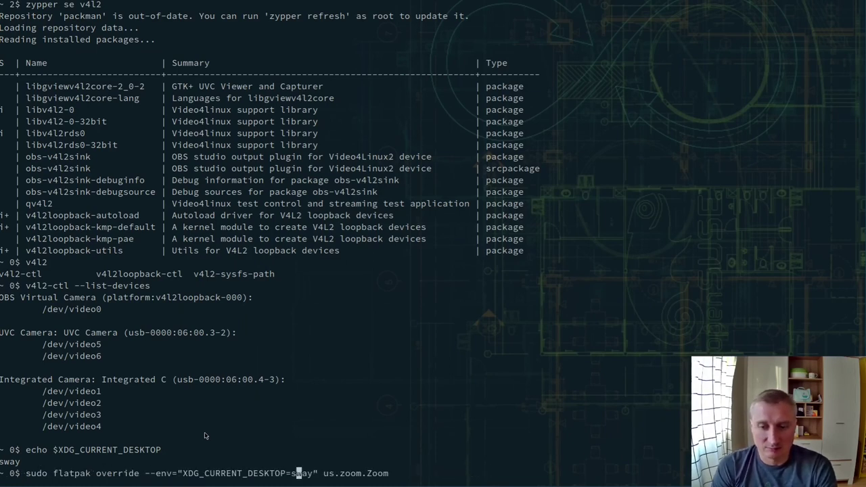
{"action": "key", "text": "BackSpace"}
{"action": "key", "text": "BackSpace"}
{"action": "key", "text": "BackSpace"}
{"action": "key", "text": "BackSpace"}
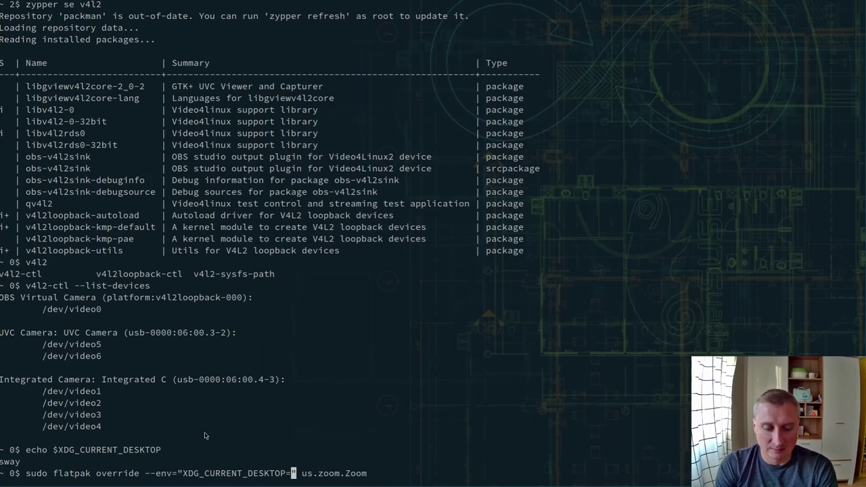
{"action": "type", "text": "GNOME"}
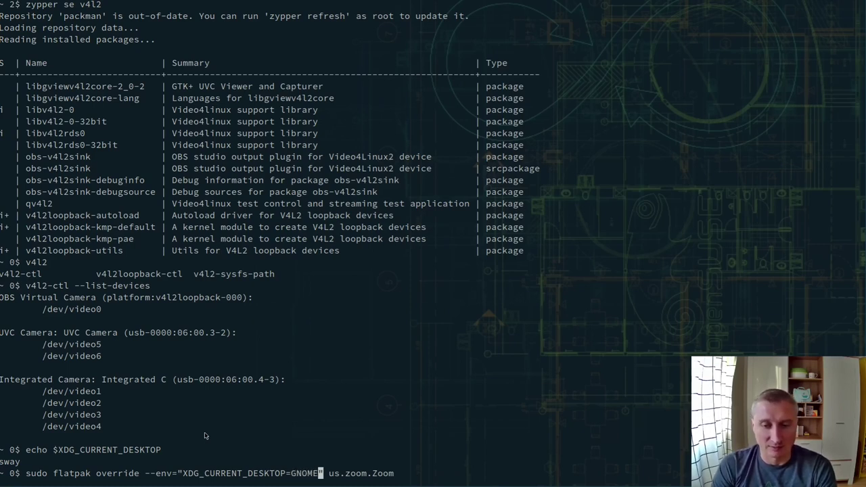
{"action": "key", "text": "Return"}
{"action": "left_click", "coordinate": [206, 436]}
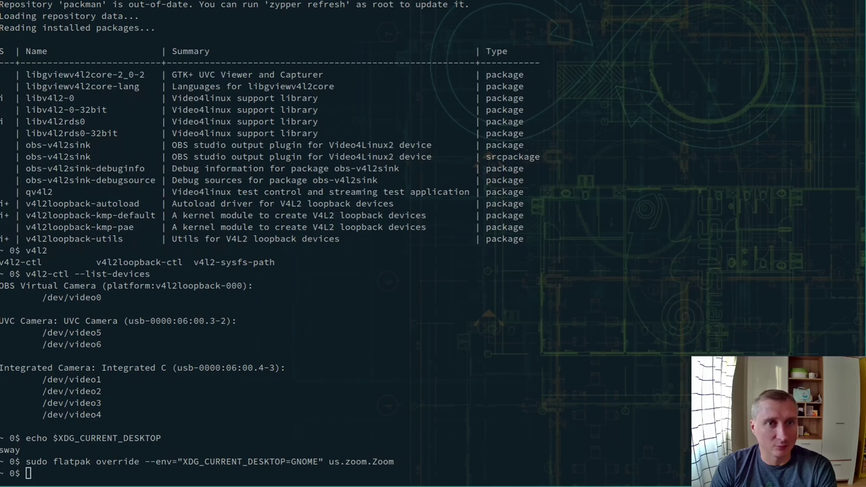
{"action": "left_click", "coordinate": [311, 230]}
{"action": "key", "text": "super+d"}
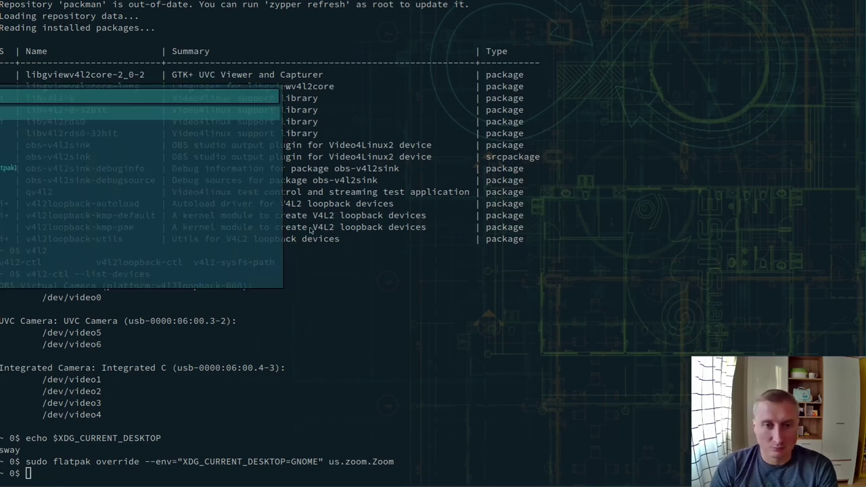
- Start the Zoom personal meeting, open Share Screen's Advanced tab, pick Content from 2nd Camera, then cancel
{"action": "key", "text": "Return"}
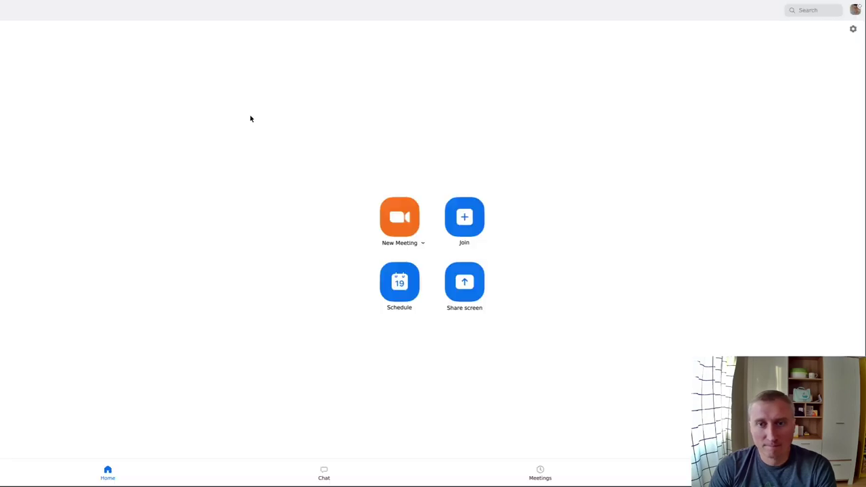
{"action": "left_click", "coordinate": [469, 12]}
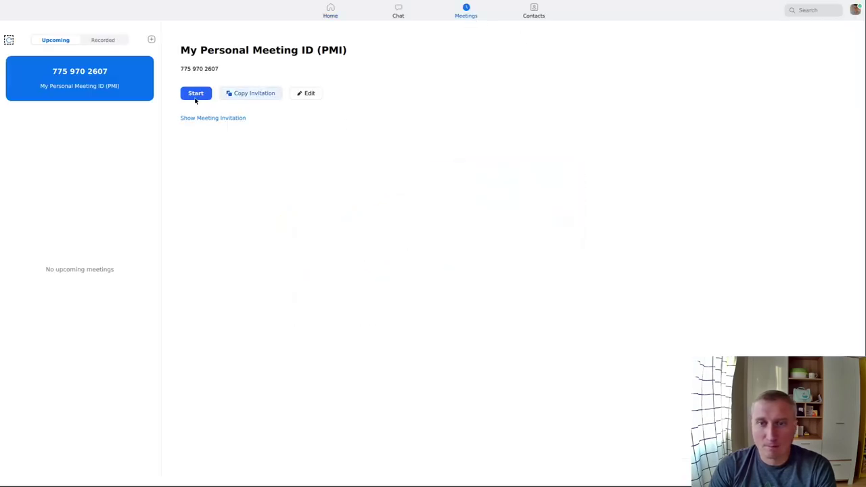
{"action": "left_click", "coordinate": [190, 95]}
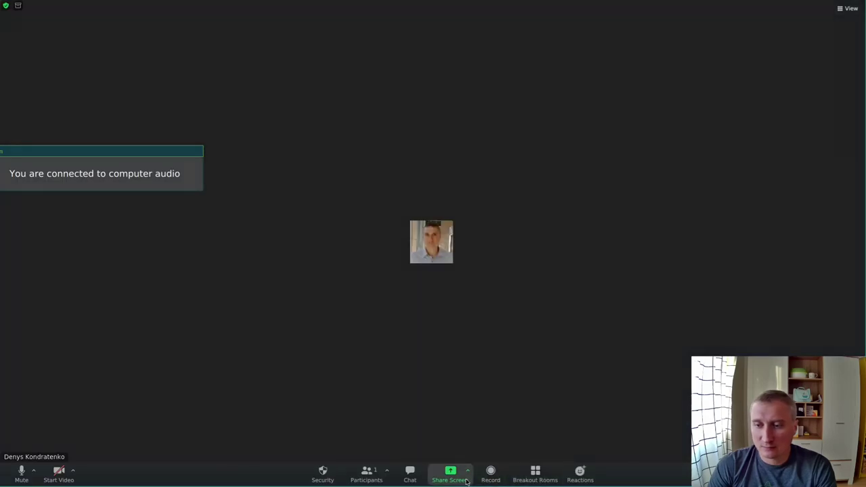
{"action": "left_click", "coordinate": [455, 476]}
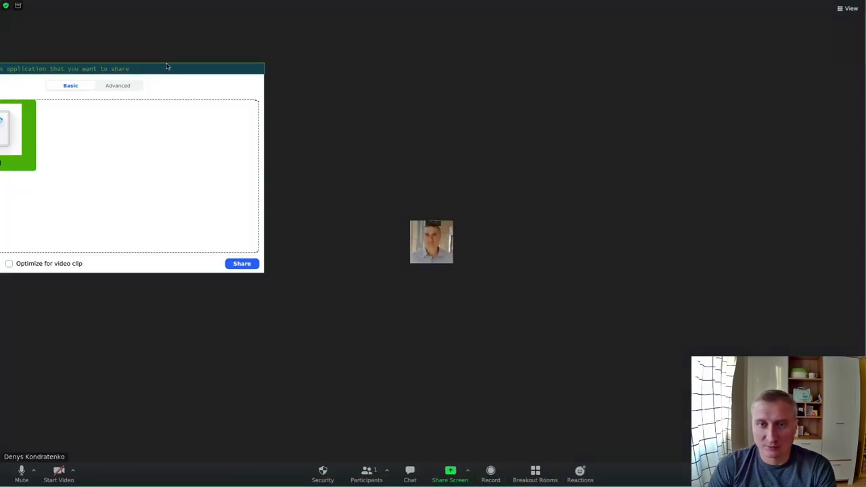
{"action": "left_click_drag", "start_coordinate": [167, 67], "coordinate": [178, 68]}
{"action": "left_click", "coordinate": [452, 101]}
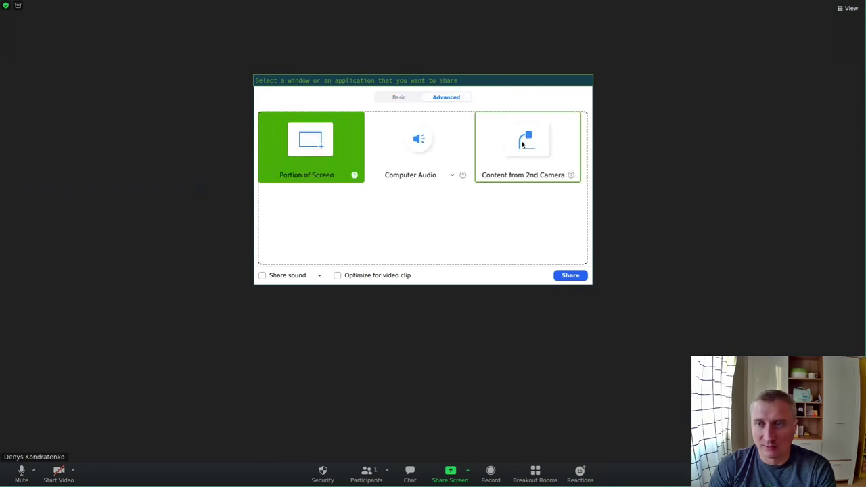
{"action": "left_click", "coordinate": [501, 157]}
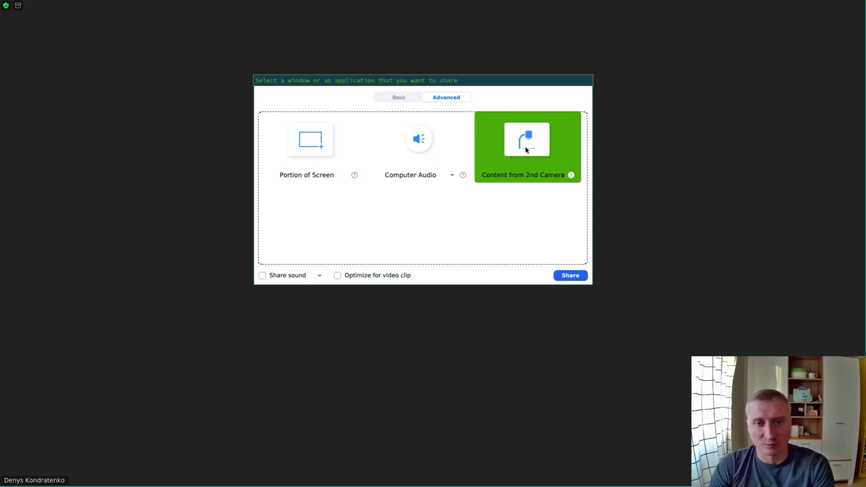
{"action": "key", "text": "Escape"}
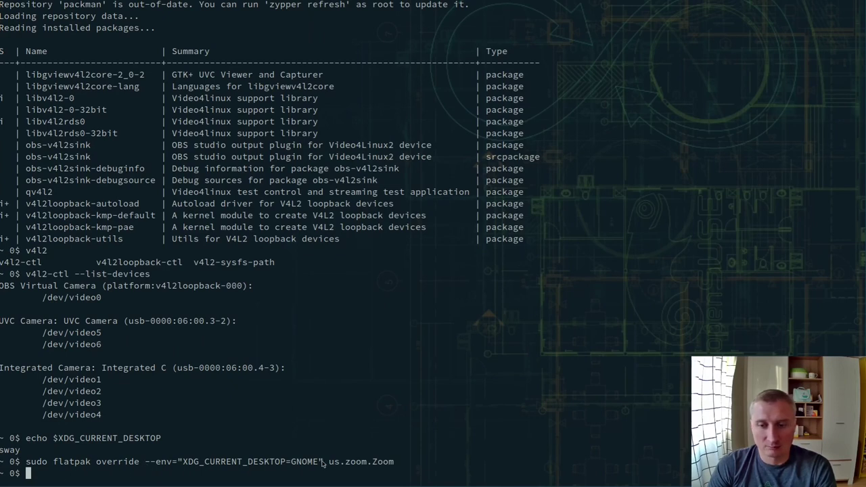
- Paste XDG_CURRENT_DESKTOP=GNOME followed by 'Zoom' at the prompt, abandon it, and switch to the Firefox workspace
{"action": "left_click_drag", "start_coordinate": [320, 462], "coordinate": [183, 461]}
{"action": "middle_click", "coordinate": [144, 453]}
{"action": "type", "text": "Z"}
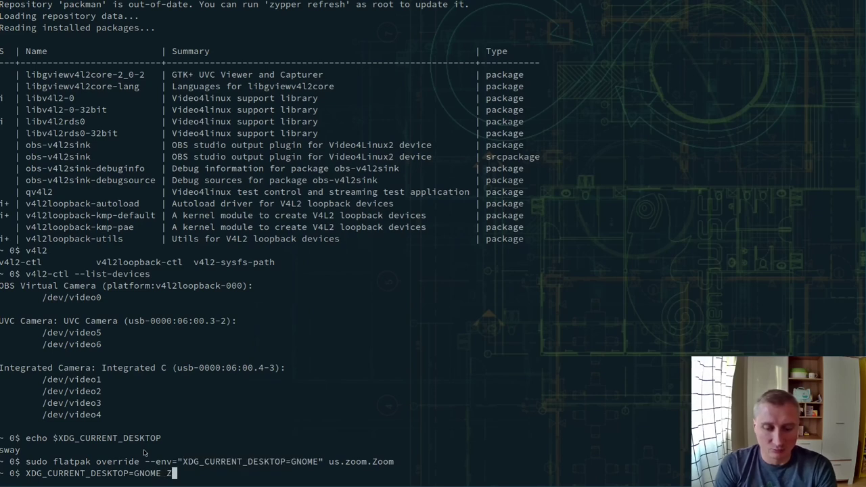
{"action": "type", "text": "oom"}
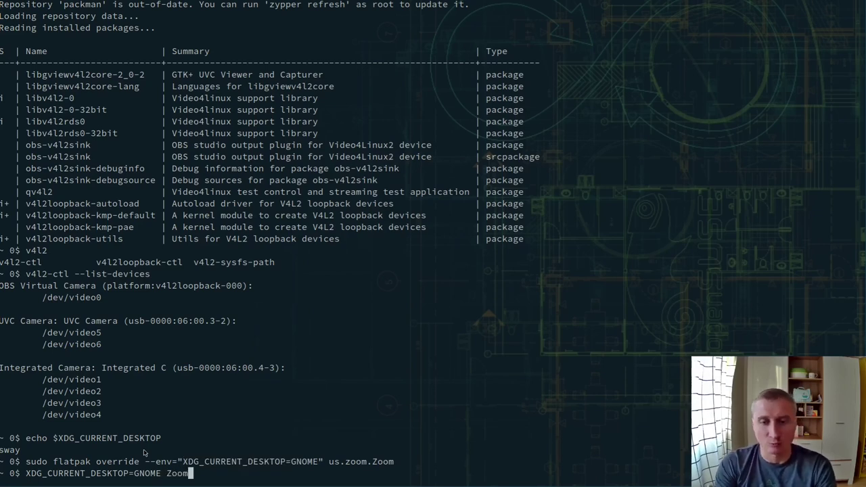
{"action": "key", "text": "BackSpace"}
{"action": "key", "text": "BackSpace"}
{"action": "key", "text": "BackSpace"}
{"action": "key", "text": "BackSpace"}
{"action": "key", "text": "BackSpace"}
{"action": "key", "text": "BackSpace"}
{"action": "key", "text": "BackSpace"}
{"action": "key", "text": "BackSpace"}
{"action": "key", "text": "BackSpace"}
{"action": "key", "text": "BackSpace"}
{"action": "key", "text": "BackSpace"}
{"action": "key", "text": "BackSpace"}
{"action": "key", "text": "BackSpace"}
{"action": "key", "text": "BackSpace"}
{"action": "key", "text": "BackSpace"}
{"action": "key", "text": "BackSpace"}
{"action": "key", "text": "BackSpace"}
{"action": "key", "text": "BackSpace"}
{"action": "key", "text": "BackSpace"}
{"action": "key", "text": "BackSpace"}
{"action": "key", "text": "BackSpace"}
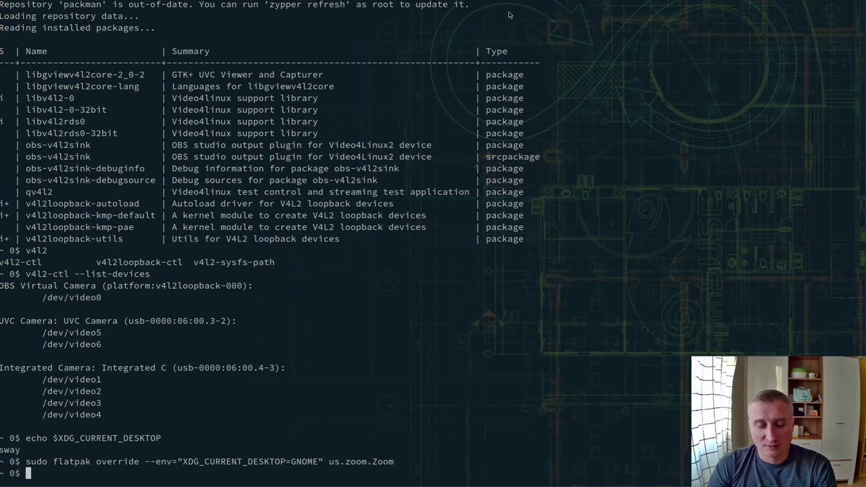
{"action": "key", "text": "super+2"}
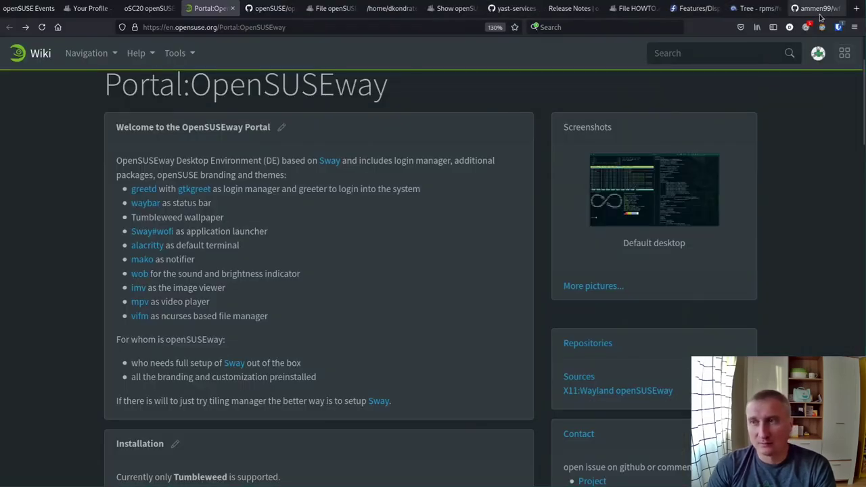
- In a new tab, open meet.opensuse.org and join the test meeting with the integrated camera and microphone
{"action": "left_click", "coordinate": [855, 8]}
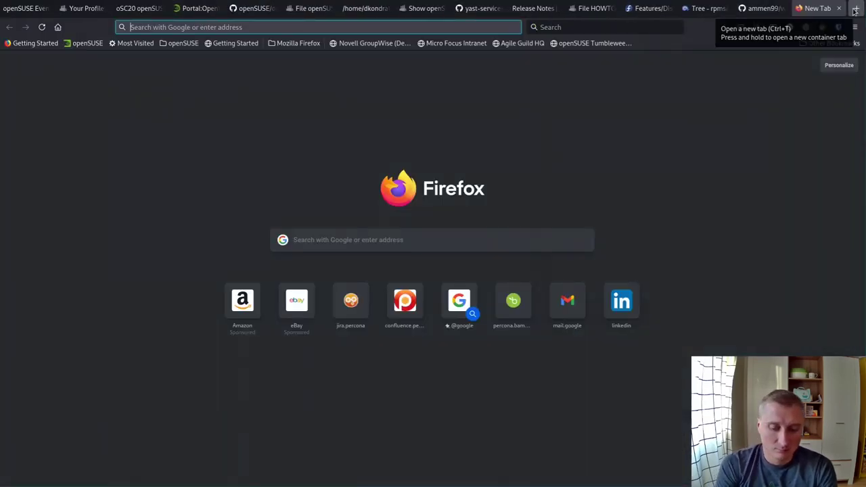
{"action": "type", "text": "meet.opensuse.org/"}
{"action": "key", "text": "Return"}
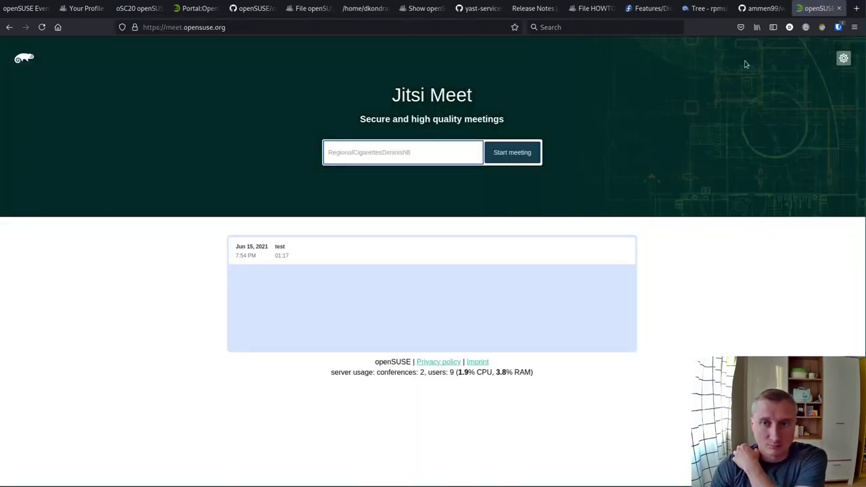
{"action": "left_click", "coordinate": [338, 245]}
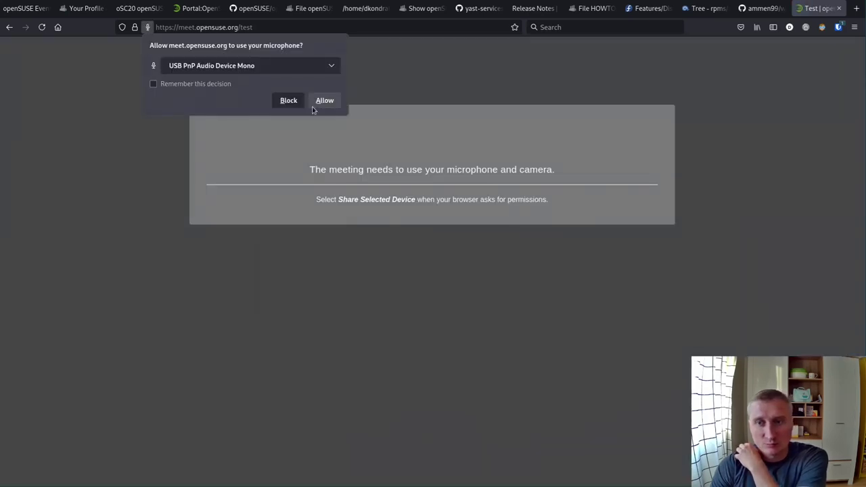
{"action": "left_click", "coordinate": [326, 101]}
{"action": "left_click", "coordinate": [329, 67]}
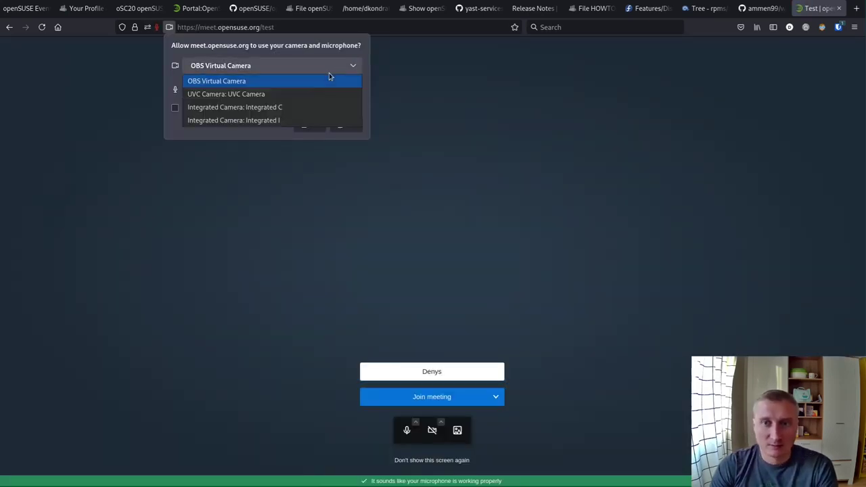
{"action": "left_click", "coordinate": [298, 111]}
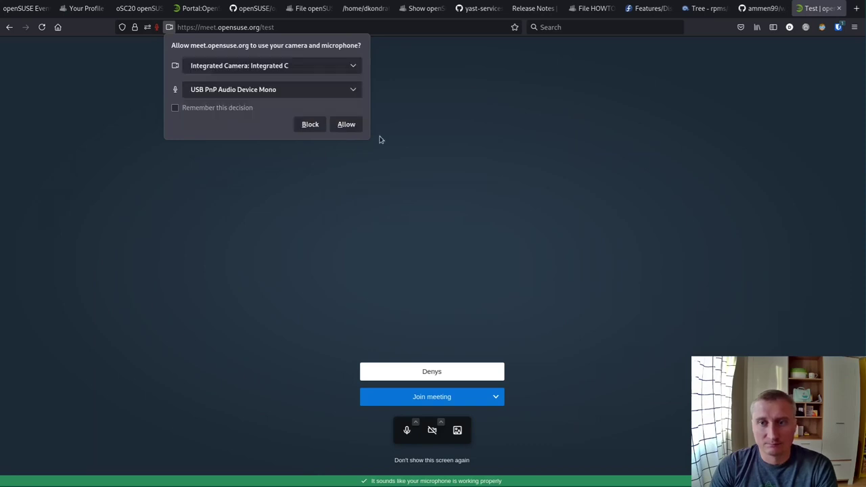
{"action": "left_click", "coordinate": [341, 125]}
{"action": "left_click", "coordinate": [451, 396]}
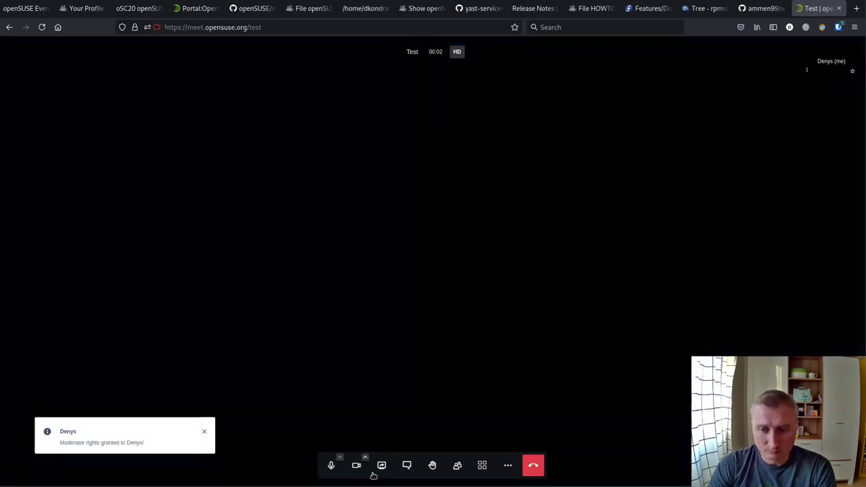
- Share the screen, stop and share it again, then hang up the meeting
{"action": "left_click", "coordinate": [381, 466]}
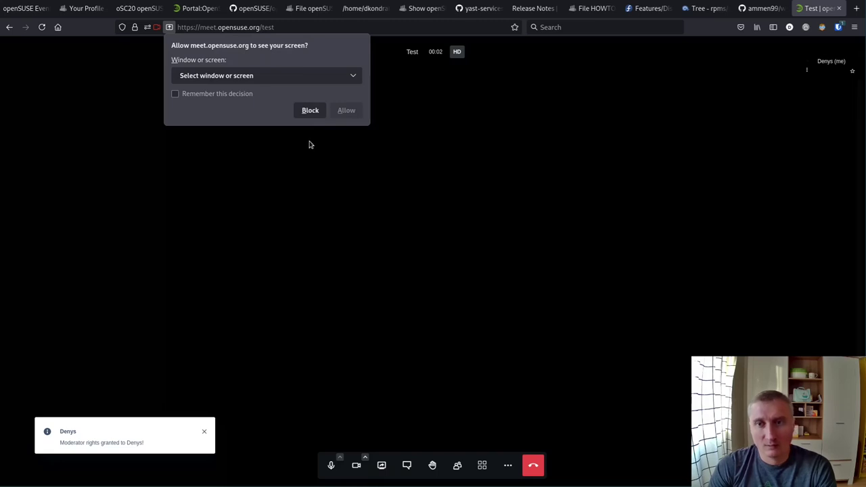
{"action": "left_click", "coordinate": [340, 75]}
{"action": "left_click", "coordinate": [320, 102]}
{"action": "left_click", "coordinate": [347, 112]}
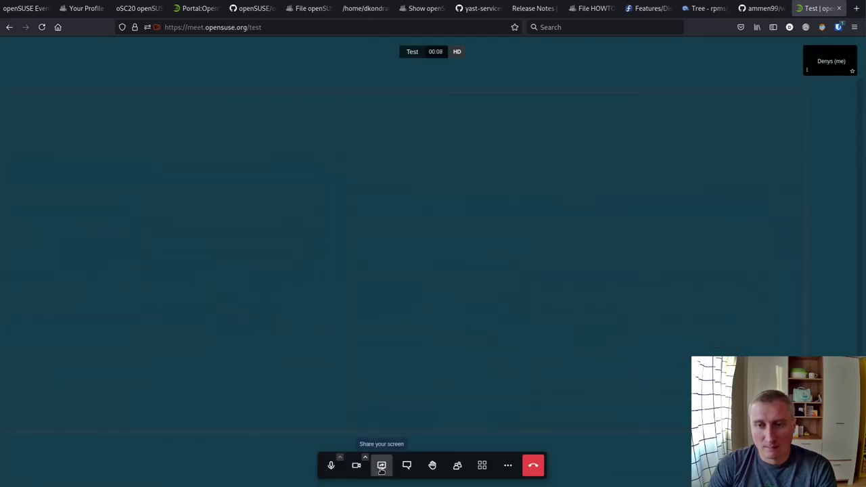
{"action": "left_click", "coordinate": [380, 466]}
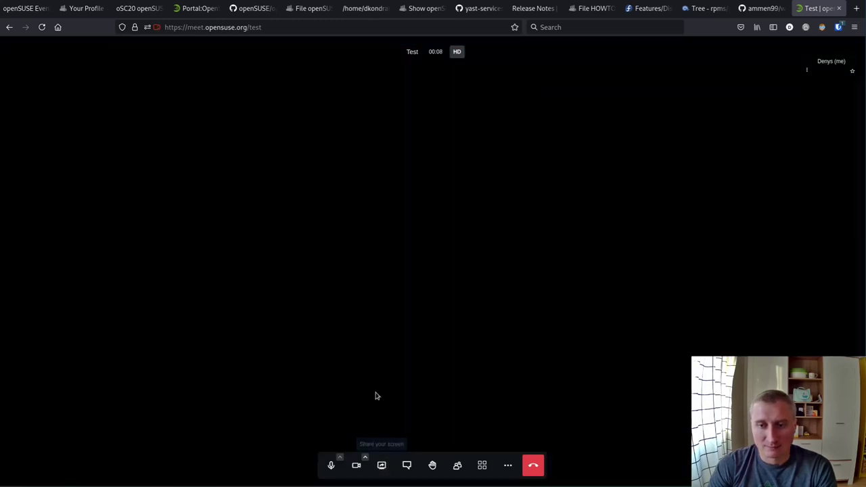
{"action": "left_click", "coordinate": [381, 466]}
{"action": "left_click", "coordinate": [304, 77]}
{"action": "left_click", "coordinate": [298, 105]}
{"action": "left_click", "coordinate": [347, 112]}
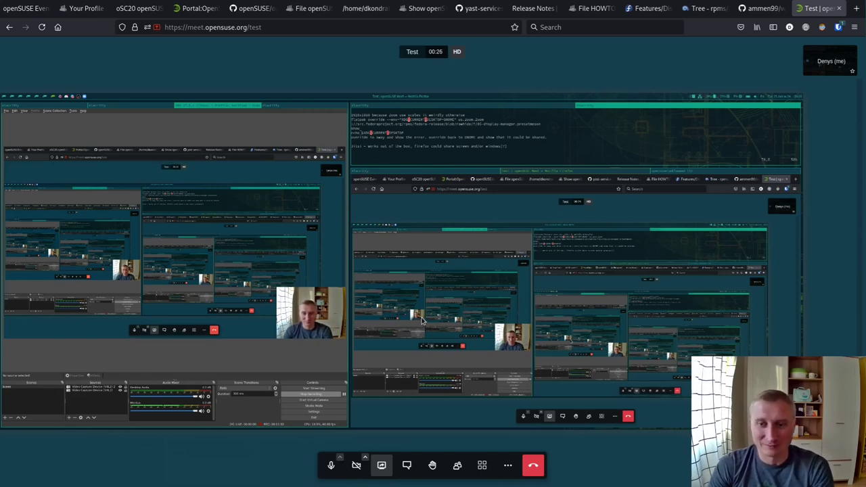
{"action": "left_click", "coordinate": [533, 465]}
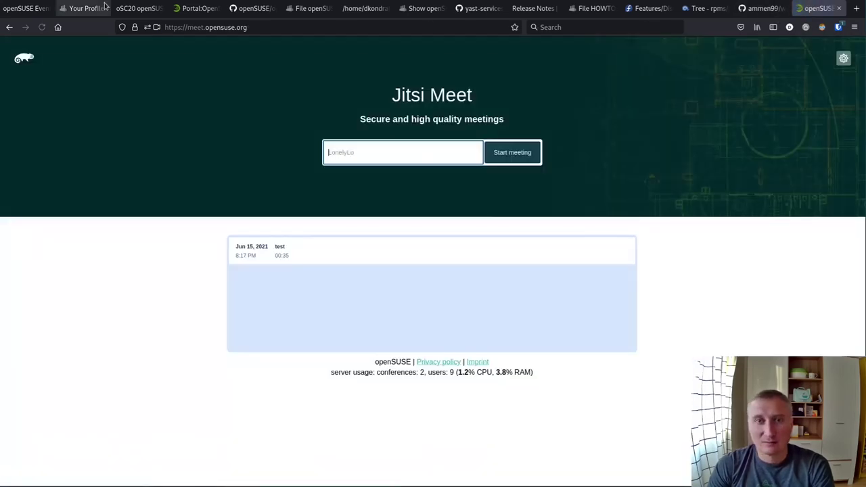
- In the terminal, run wlr-randr and highlight the 3440x1440 resolution
{"action": "key", "text": "super+1"}
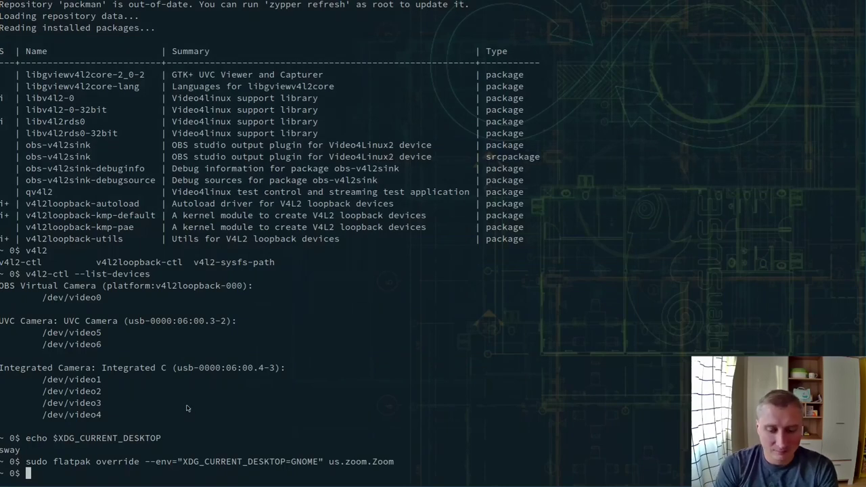
{"action": "type", "text": "wlr-randr"}
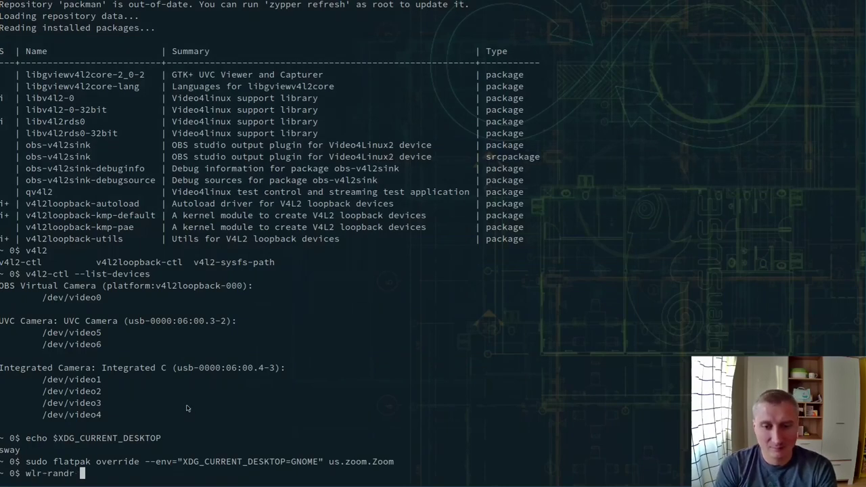
{"action": "key", "text": "Return"}
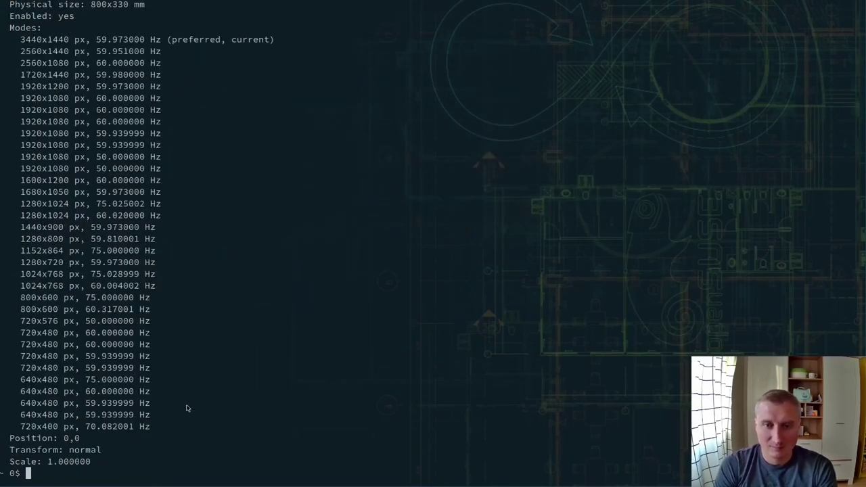
{"action": "double_click", "coordinate": [37, 42]}
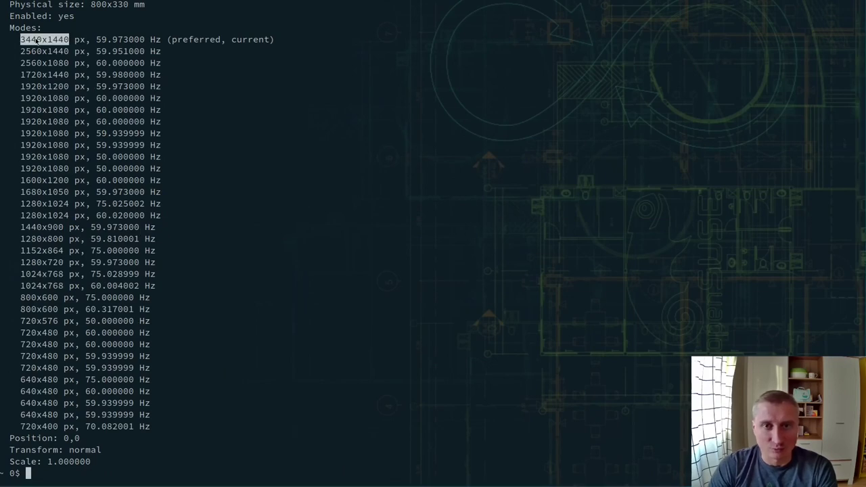
{"action": "left_click", "coordinate": [265, 95]}
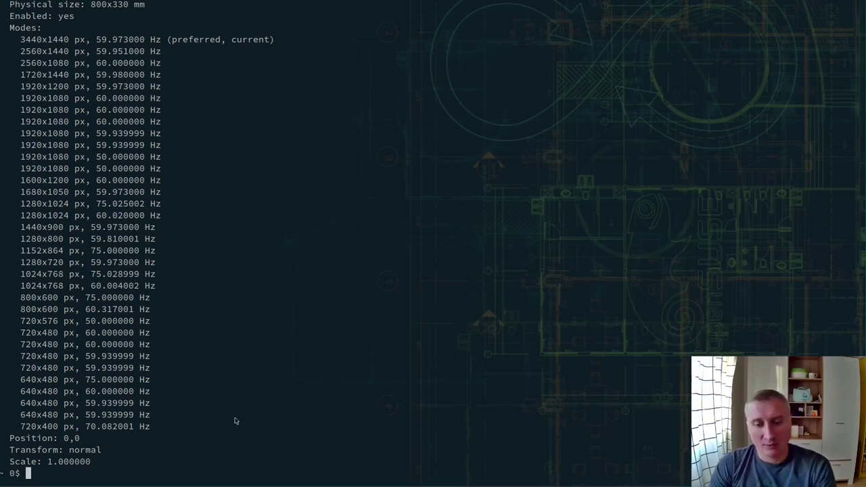
- Run 'flatpak list' and highlight OBS Studio, Slack and Telegram Desktop, then return to the browser
{"action": "type", "text": "fla"}
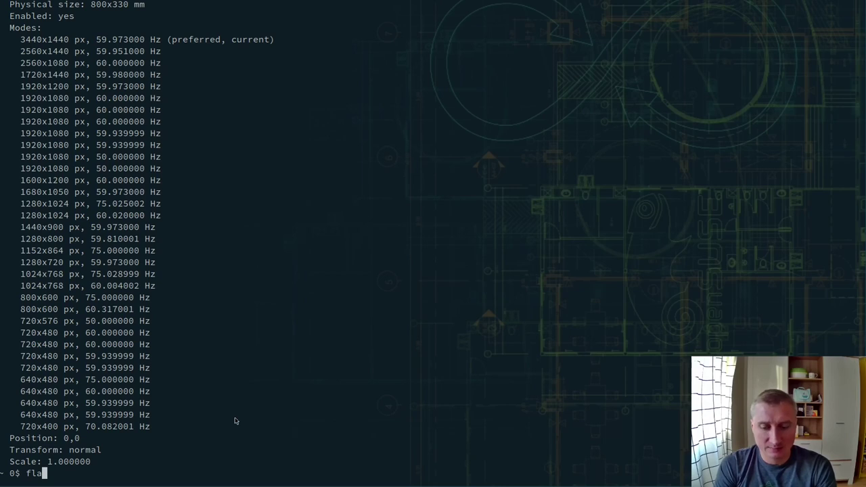
{"action": "type", "text": "tpak list"}
{"action": "key", "text": "Return"}
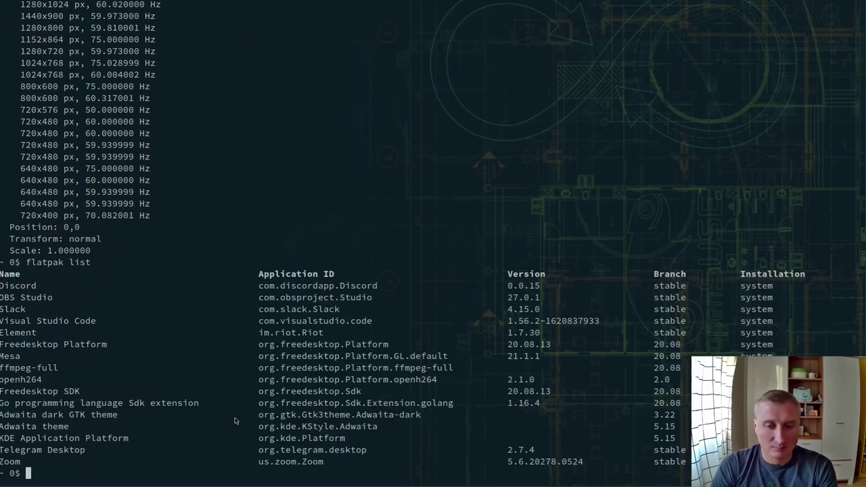
{"action": "double_click", "coordinate": [44, 298]}
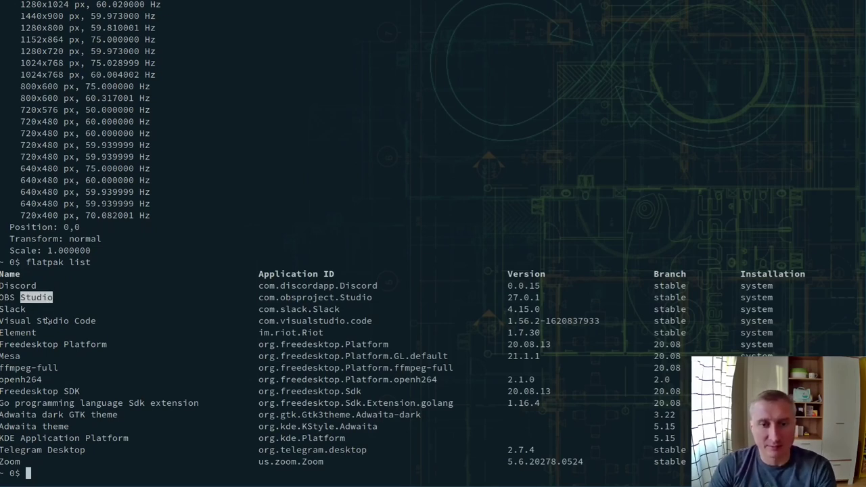
{"action": "double_click", "coordinate": [25, 309]}
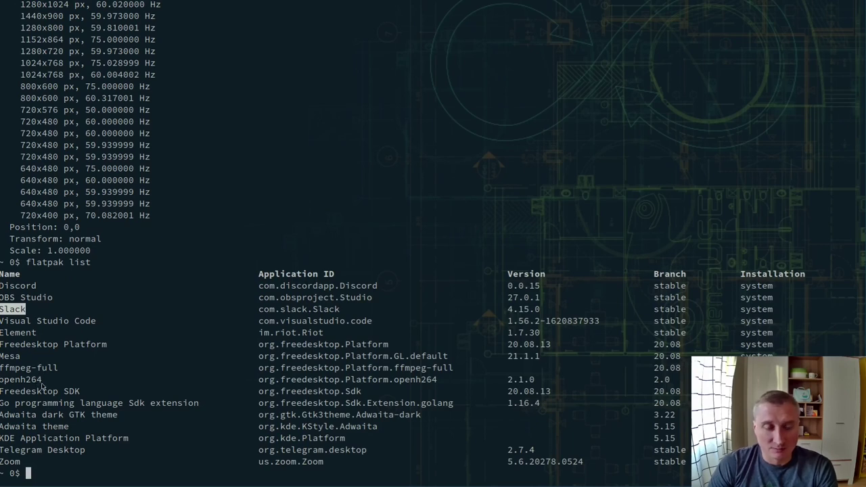
{"action": "left_click", "coordinate": [9, 462]}
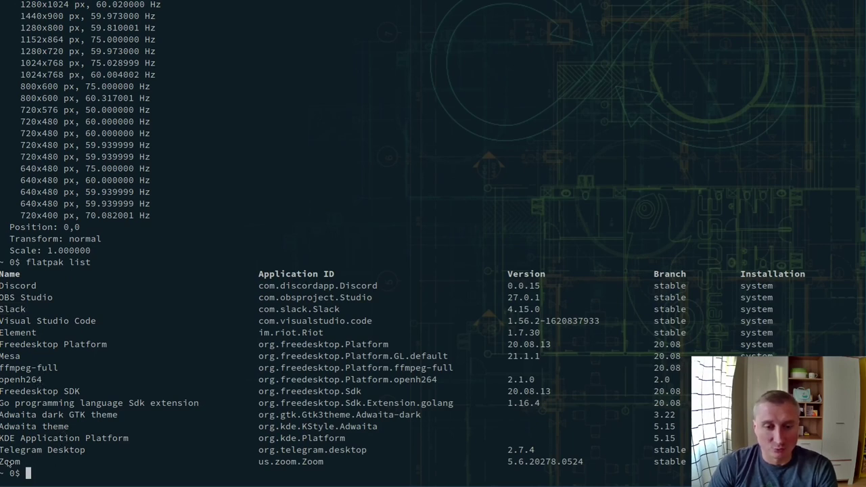
{"action": "double_click", "coordinate": [29, 451]}
{"action": "left_click", "coordinate": [222, 455]}
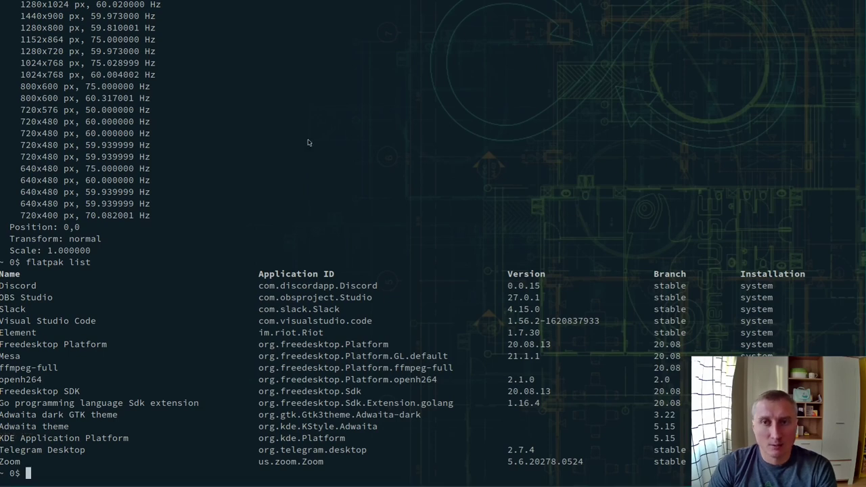
{"action": "key", "text": "alt+Tab"}
- Open the 'openSUSE way' project board from the openSUSEway GitHub repository's Projects list
{"action": "left_click", "coordinate": [198, 12]}
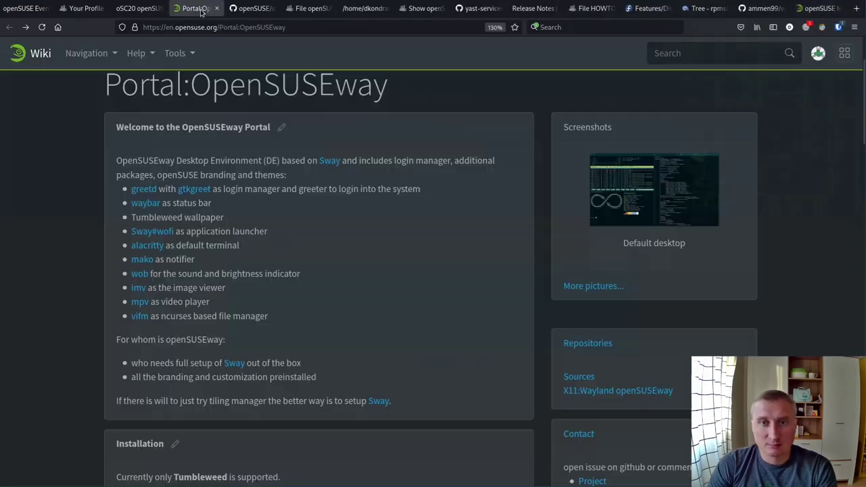
{"action": "left_click", "coordinate": [229, 12]}
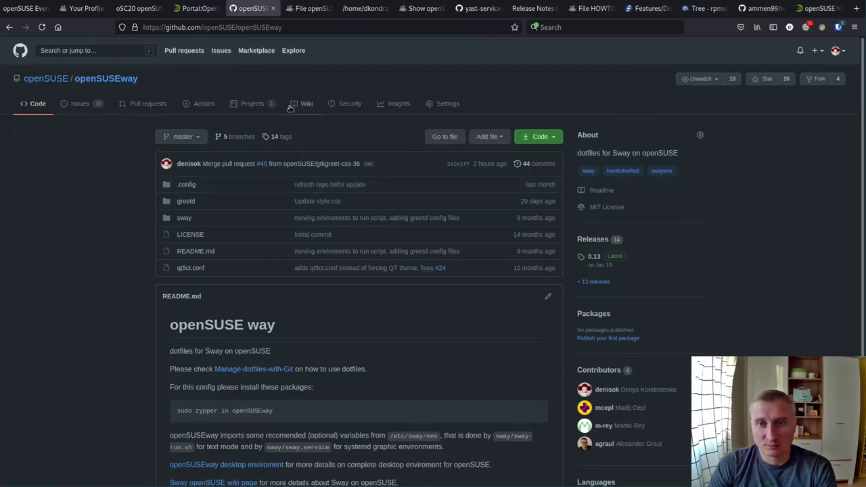
{"action": "left_click", "coordinate": [246, 108]}
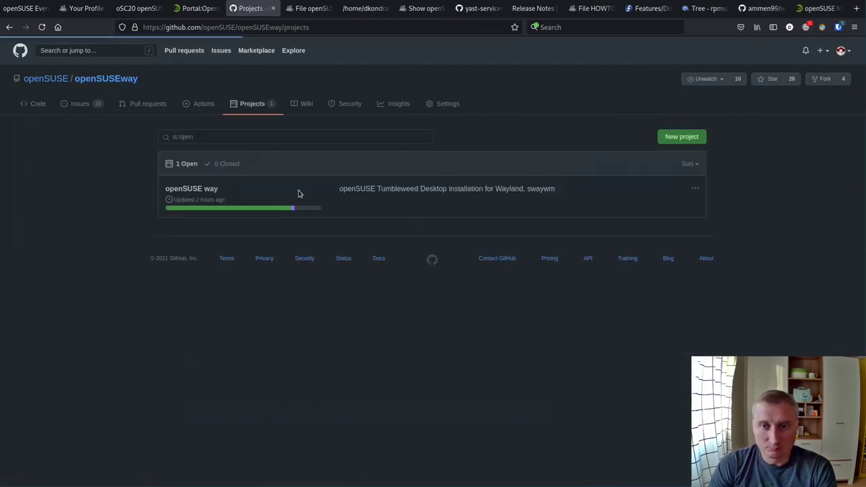
{"action": "left_click", "coordinate": [191, 189]}
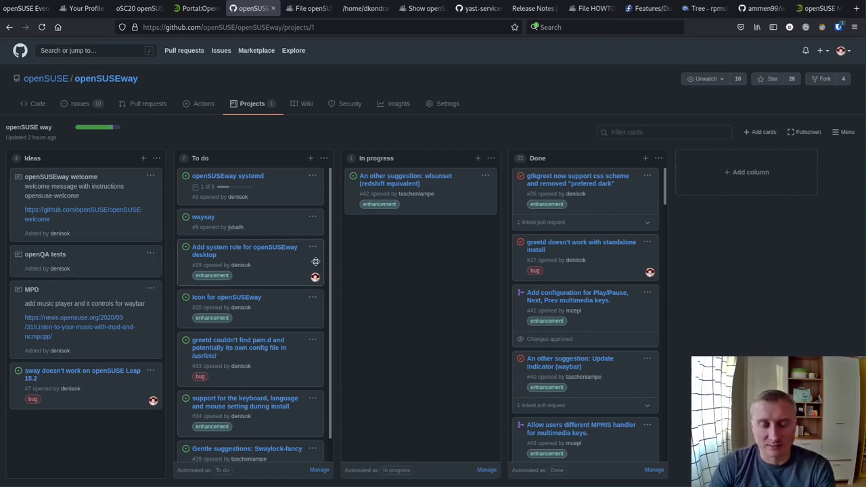
{"action": "scroll", "coordinate": [328, 262], "scroll_direction": "down", "scroll_amount": 1}
{"action": "scroll", "coordinate": [328, 262], "scroll_direction": "up", "scroll_amount": 1}
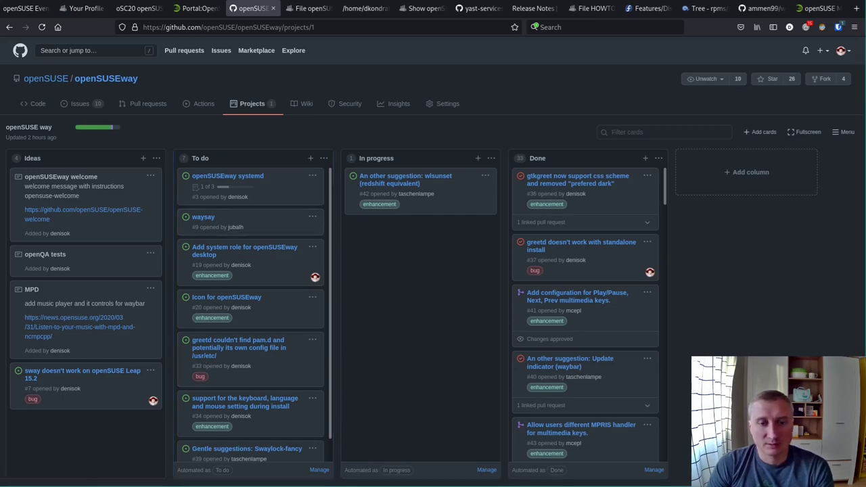
{"action": "left_click", "coordinate": [300, 150]}
- Highlight the greetd enable commands and the disable and restore instructions for other display managers
{"action": "left_click", "coordinate": [198, 9]}
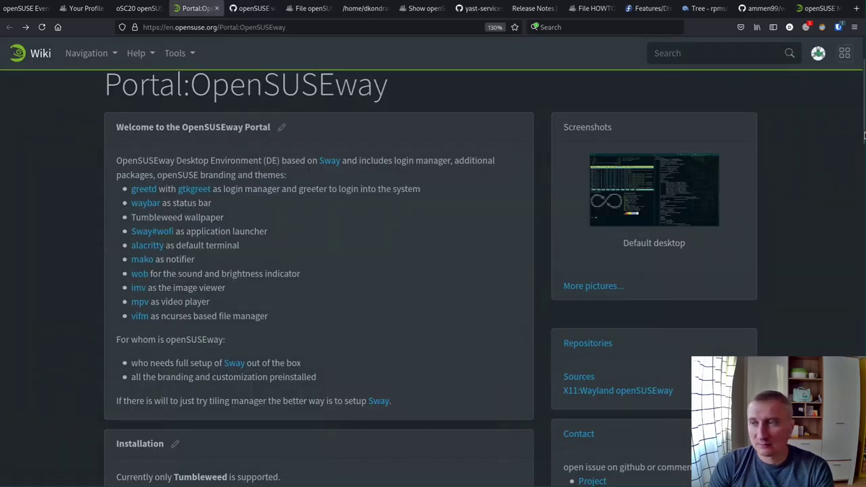
{"action": "scroll", "coordinate": [348, 246], "scroll_direction": "down", "scroll_amount": 10}
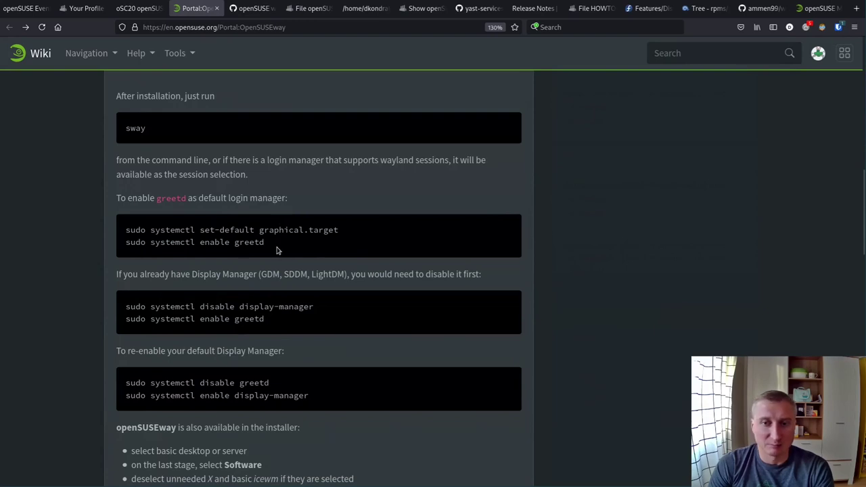
{"action": "left_click_drag", "start_coordinate": [276, 250], "coordinate": [123, 237]}
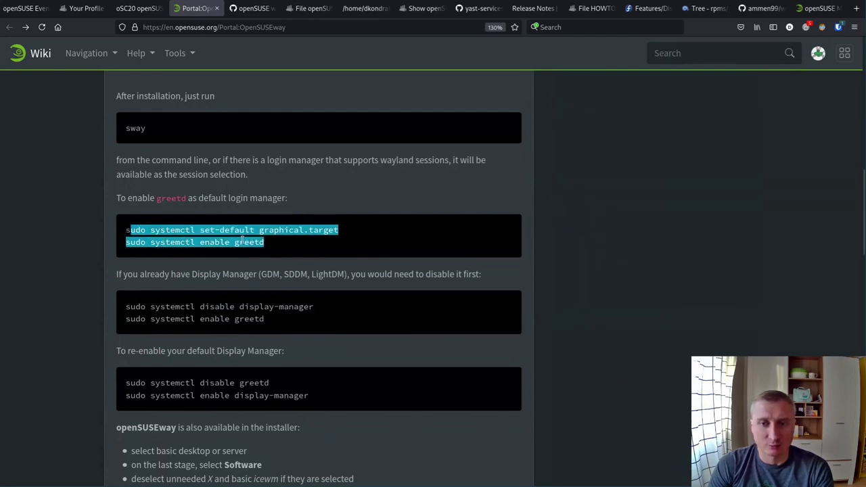
{"action": "double_click", "coordinate": [247, 241]}
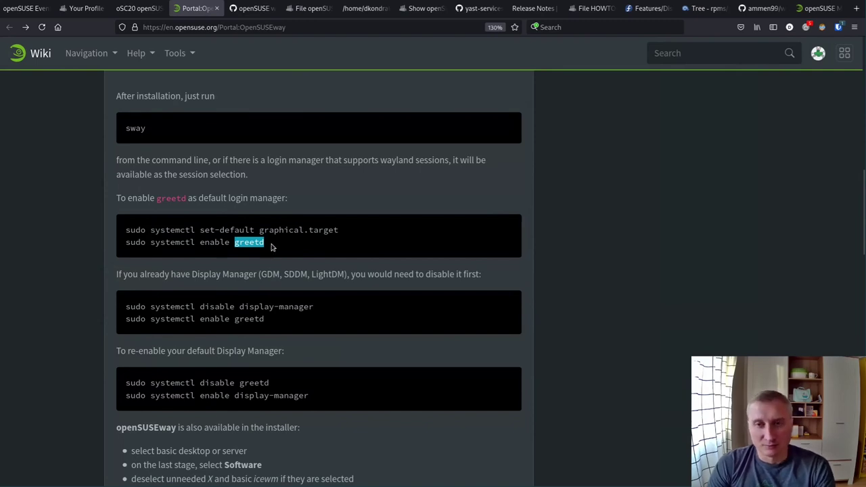
{"action": "left_click_drag", "start_coordinate": [324, 405], "coordinate": [141, 230]}
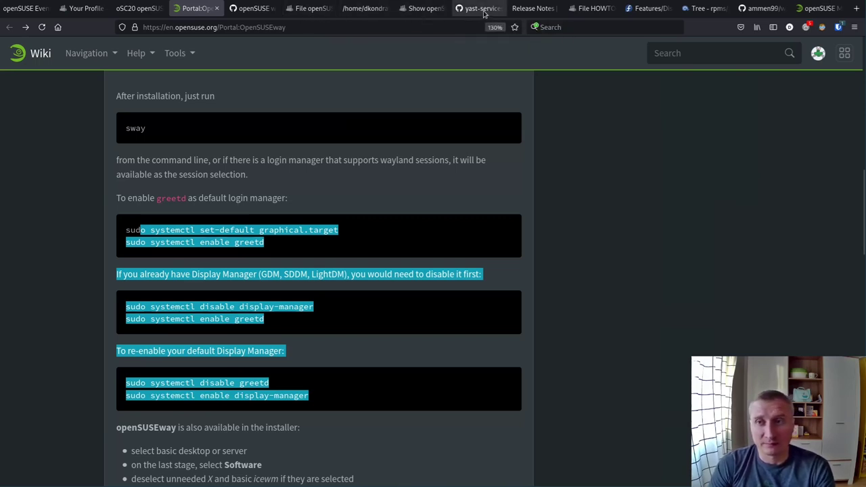
- Read RFC_DM.txt, marking xdm, its HOWTO link and update-alternatives, then view openSUSE:Factory
{"action": "left_click", "coordinate": [364, 10]}
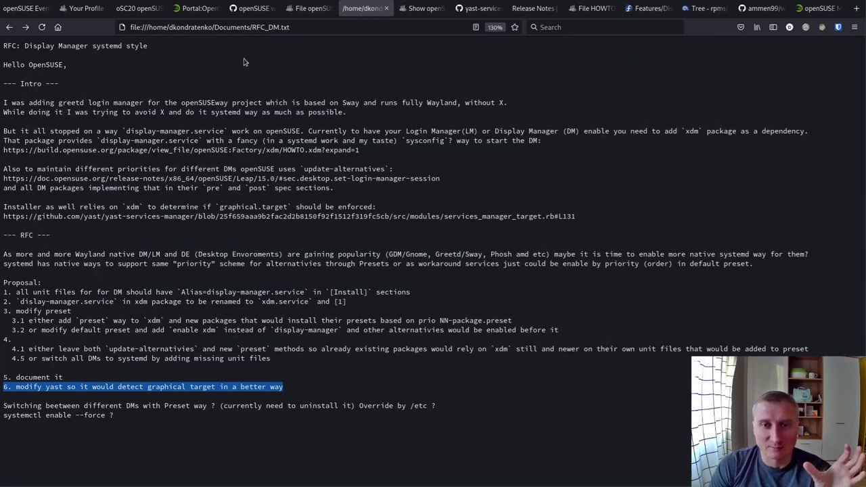
{"action": "double_click", "coordinate": [134, 208]}
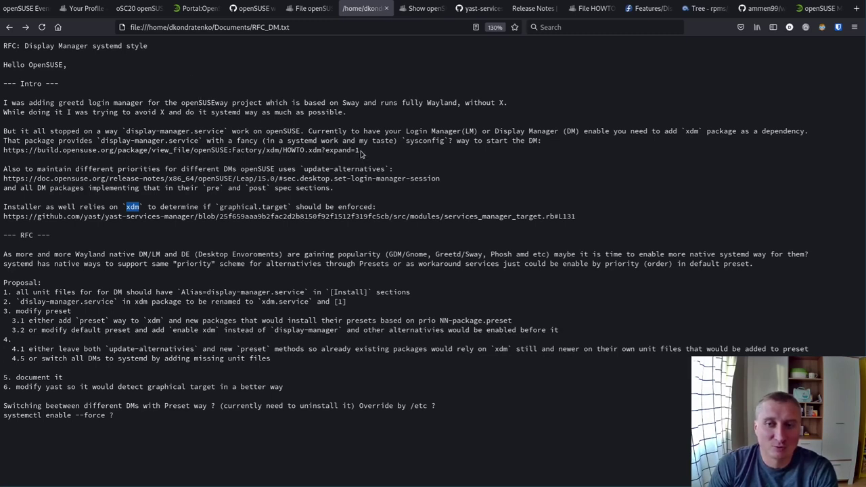
{"action": "left_click_drag", "start_coordinate": [360, 151], "coordinate": [170, 150]}
{"action": "left_click", "coordinate": [173, 150]}
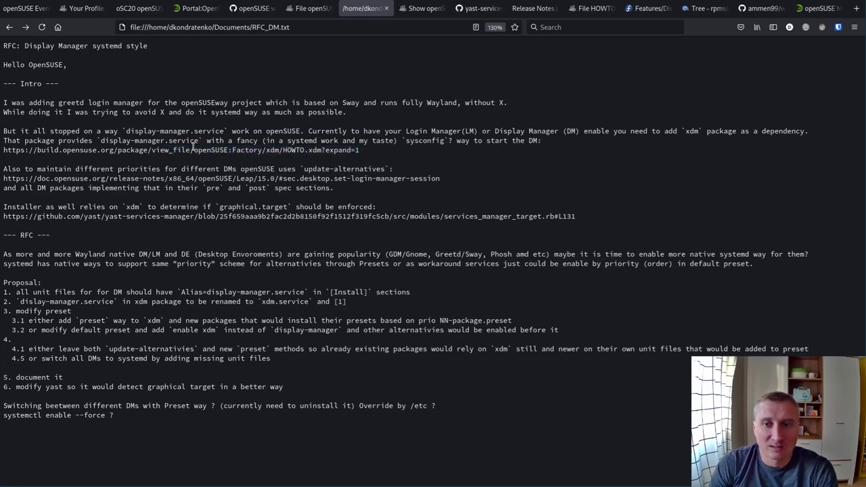
{"action": "double_click", "coordinate": [287, 169]}
{"action": "left_click_drag", "start_coordinate": [306, 169], "coordinate": [413, 173]}
{"action": "left_click", "coordinate": [414, 173]}
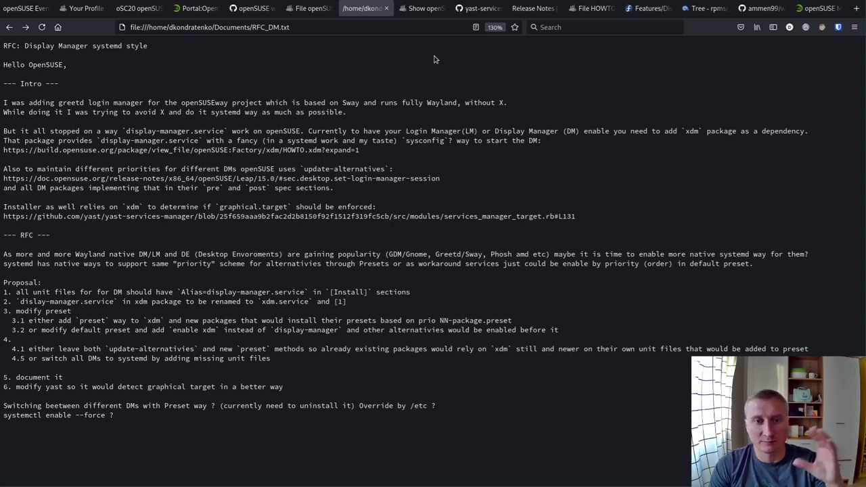
{"action": "left_click", "coordinate": [424, 8]}
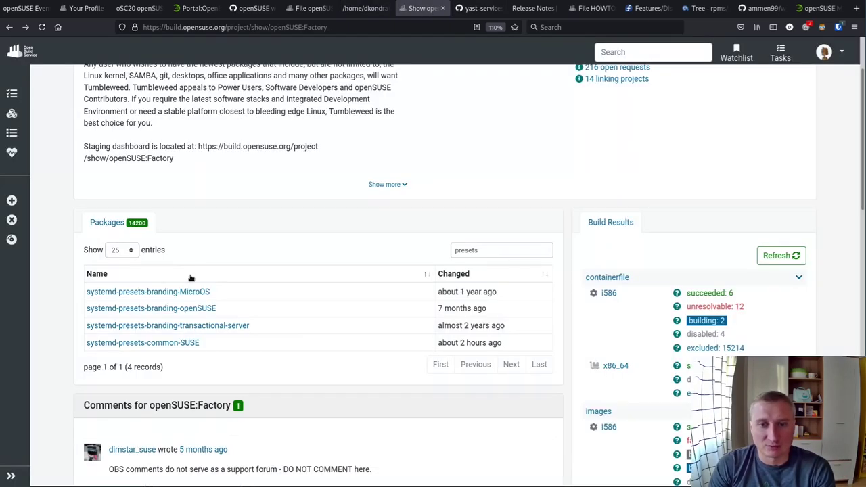
- Review yast-services-manager, Leap 15.0 release notes, HOWTO.xdm and Fedora's display-manager preset sources
{"action": "left_click", "coordinate": [475, 9]}
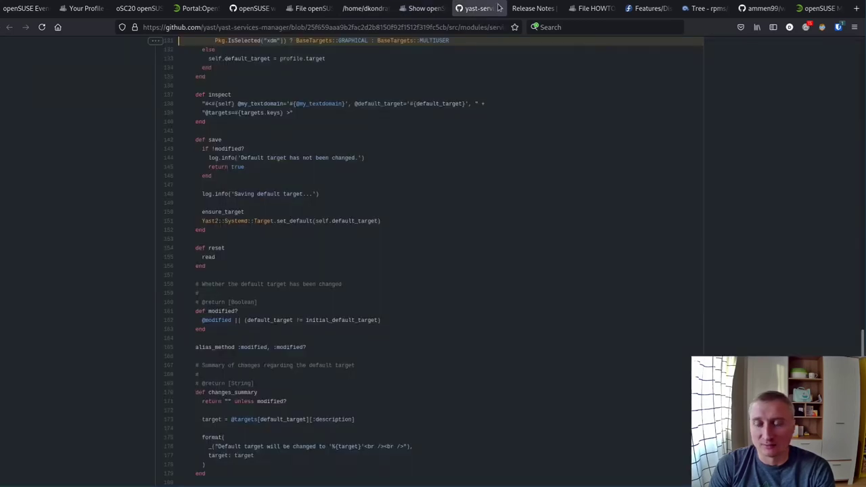
{"action": "left_click", "coordinate": [544, 8]}
{"action": "left_click", "coordinate": [586, 9]}
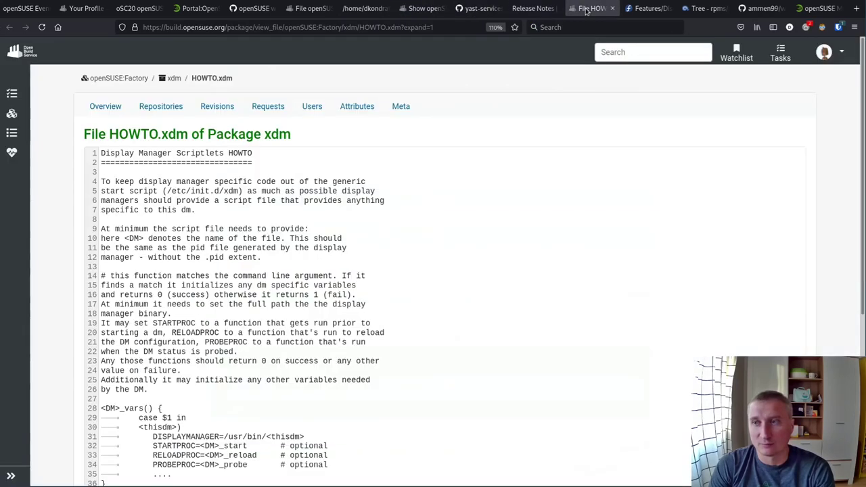
{"action": "left_click", "coordinate": [545, 8]}
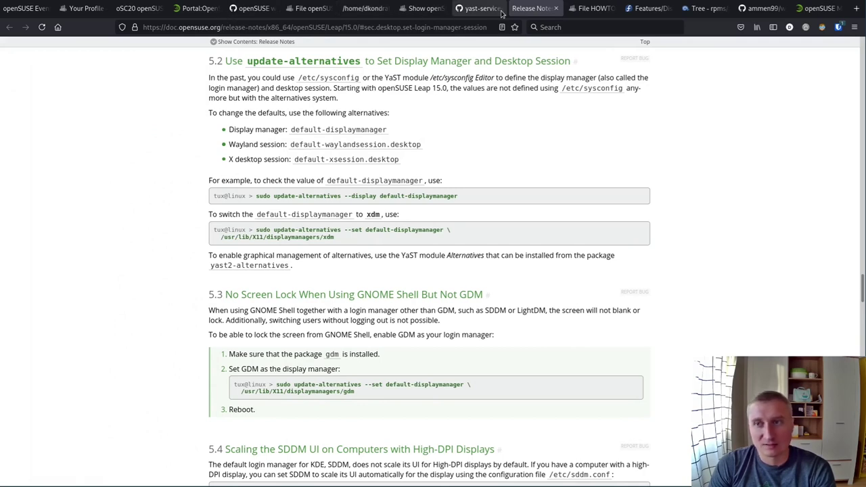
{"action": "left_click", "coordinate": [646, 8]}
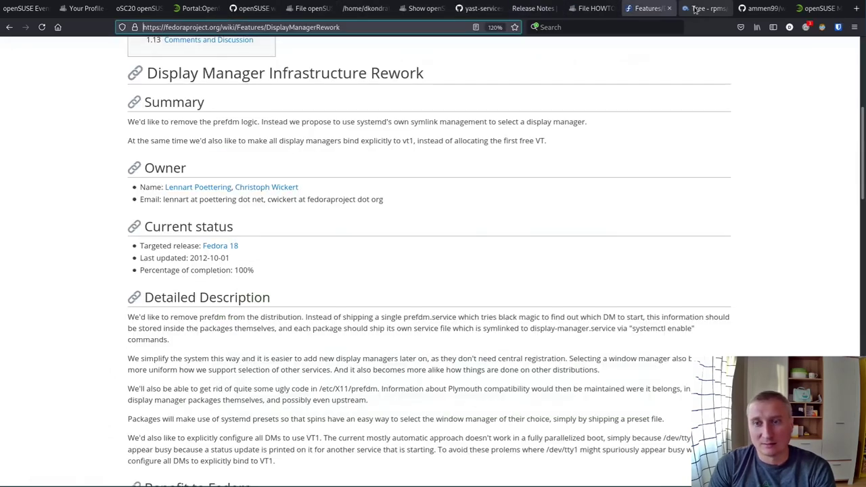
{"action": "left_click", "coordinate": [703, 8]}
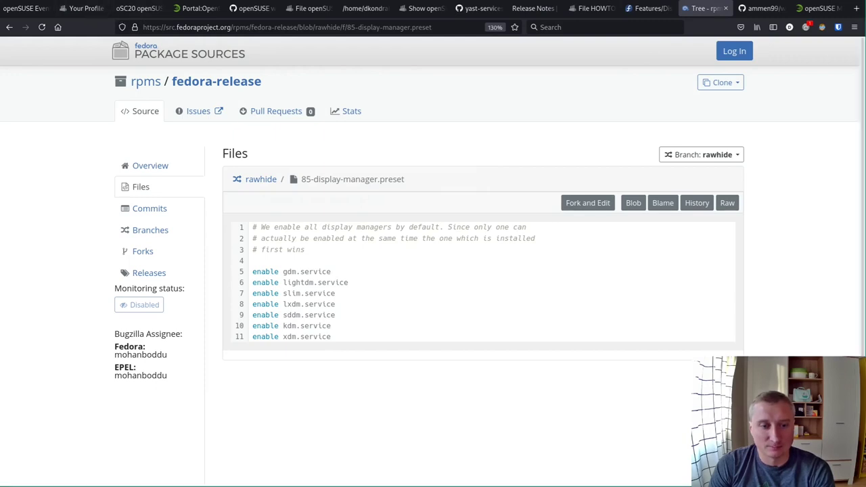
{"action": "key", "text": "alt+5"}
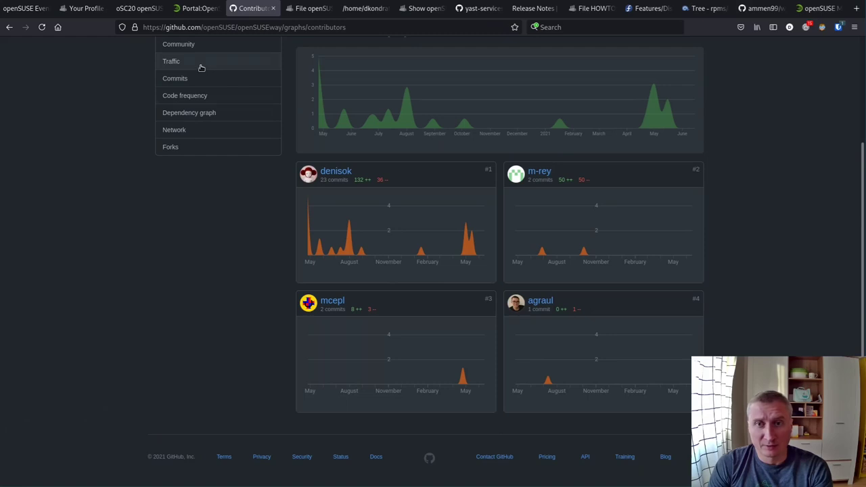
- Show the openSUSEway Issues list with 10 open and 26 closed issues, such as 'waysay'
{"action": "scroll", "coordinate": [209, 71], "scroll_direction": "up", "scroll_amount": 3}
{"action": "left_click", "coordinate": [82, 105]}
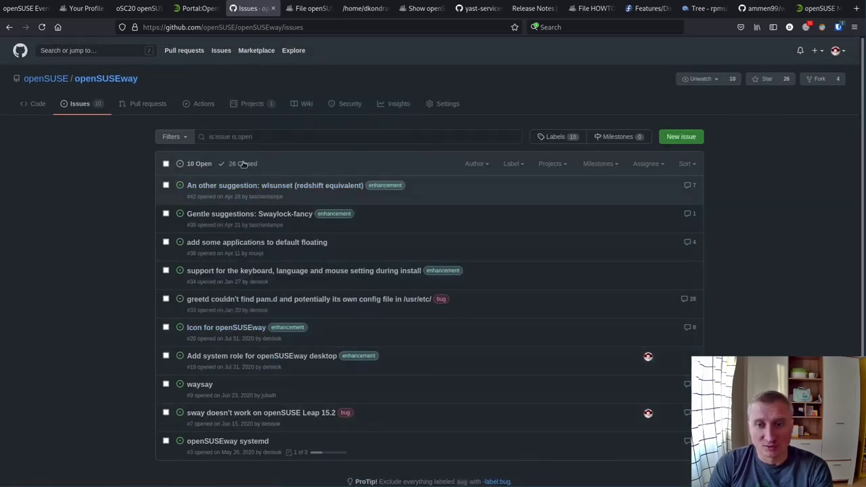
{"action": "scroll", "coordinate": [444, 212], "scroll_direction": "down", "scroll_amount": 2}
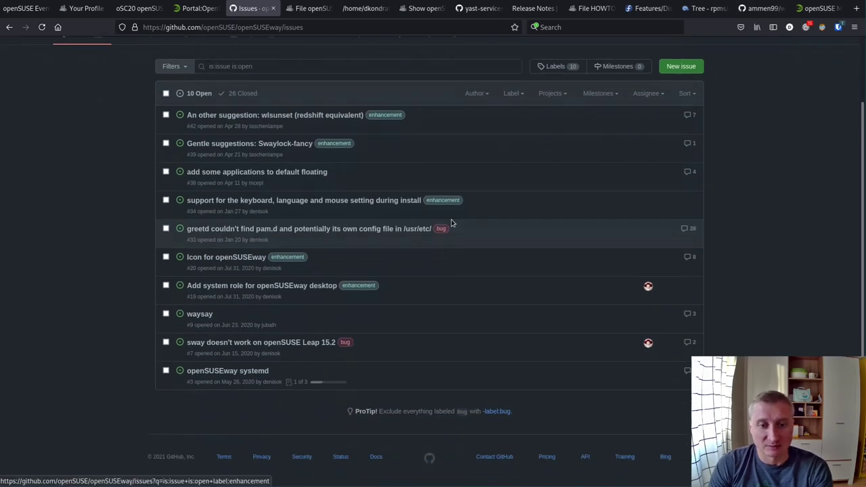